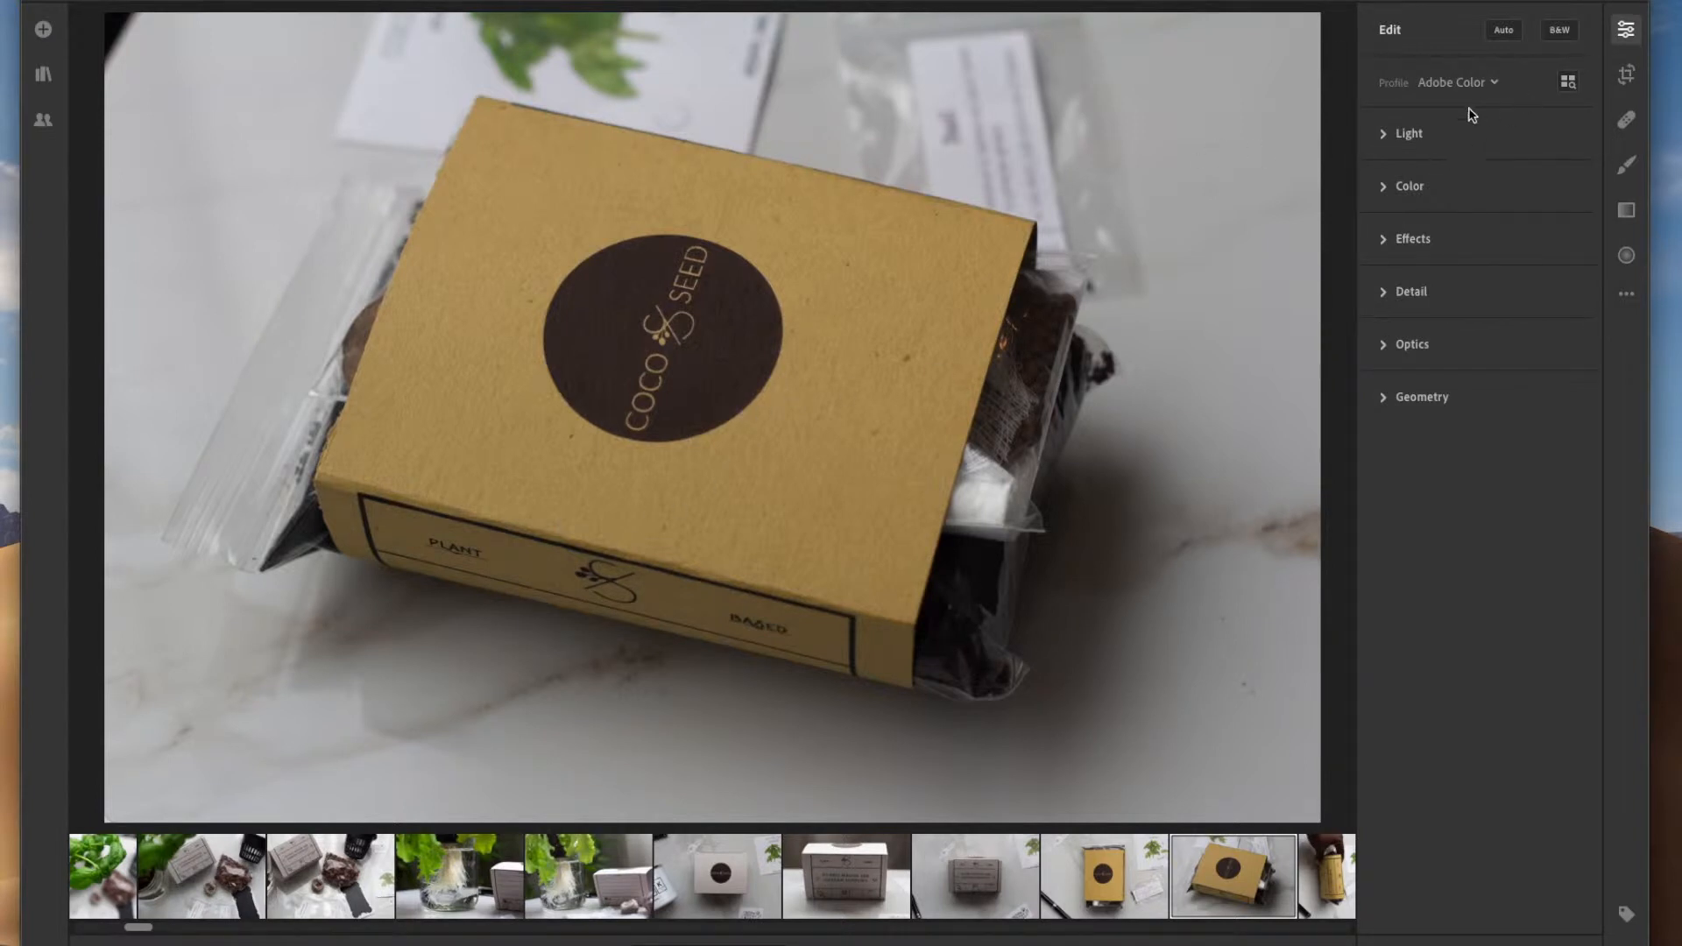
Crop the yellow box photo slightly inward at its original aspect ratio, cutting off the dark upper-left corner
click(1386, 136)
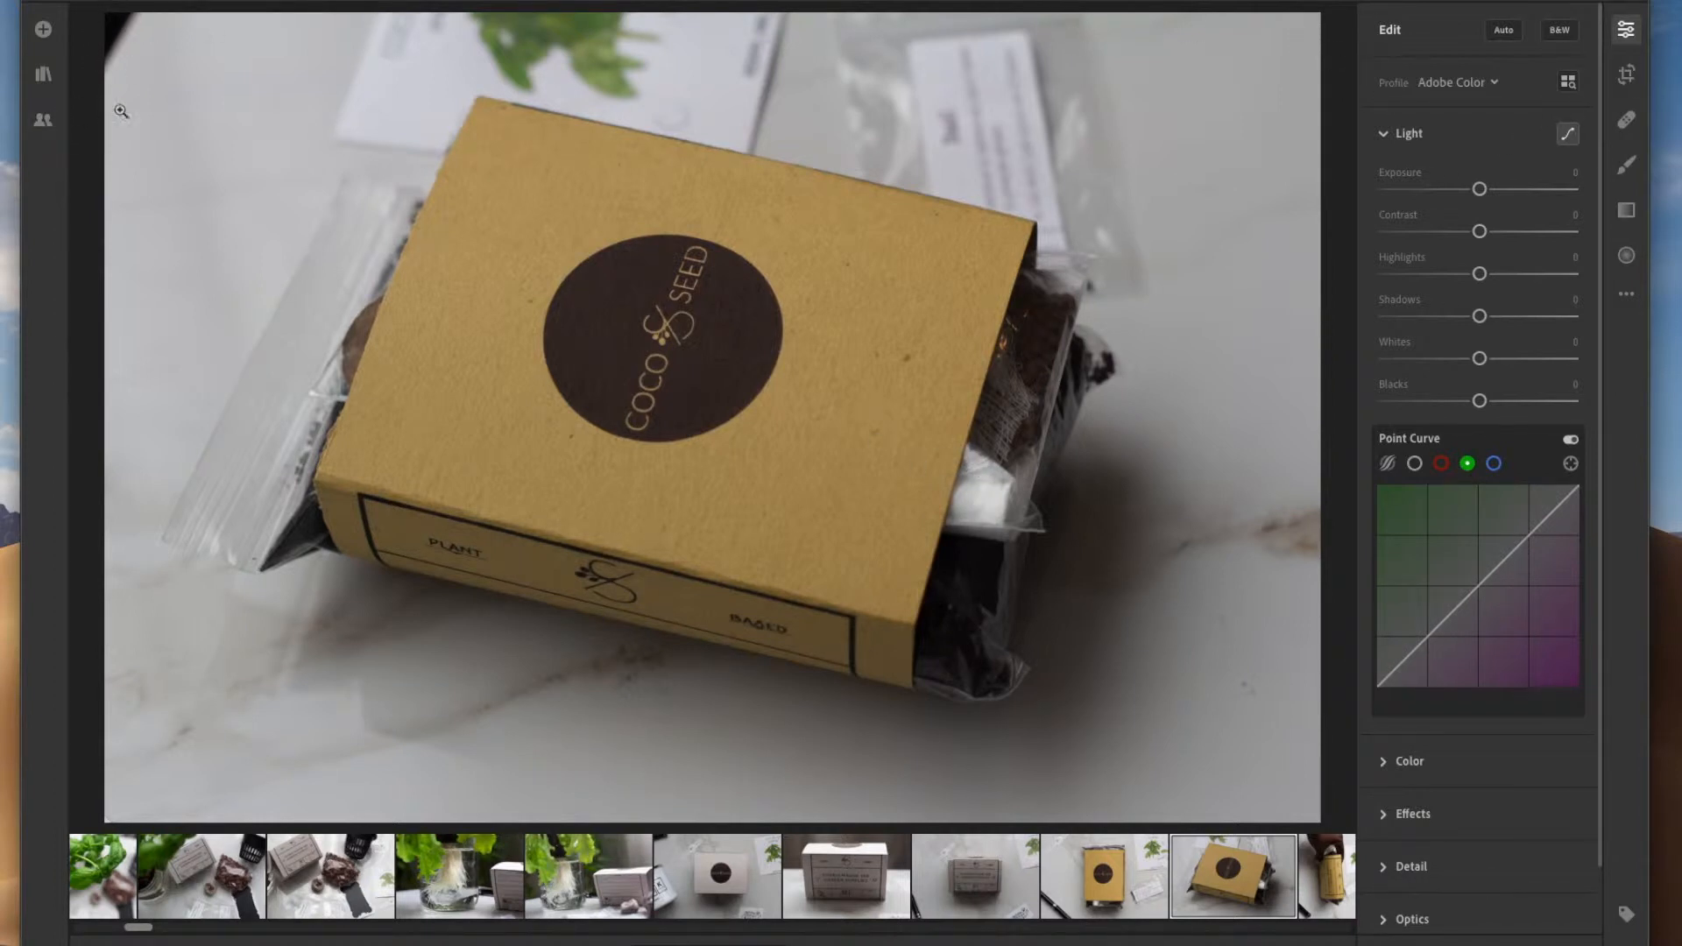
click(1626, 74)
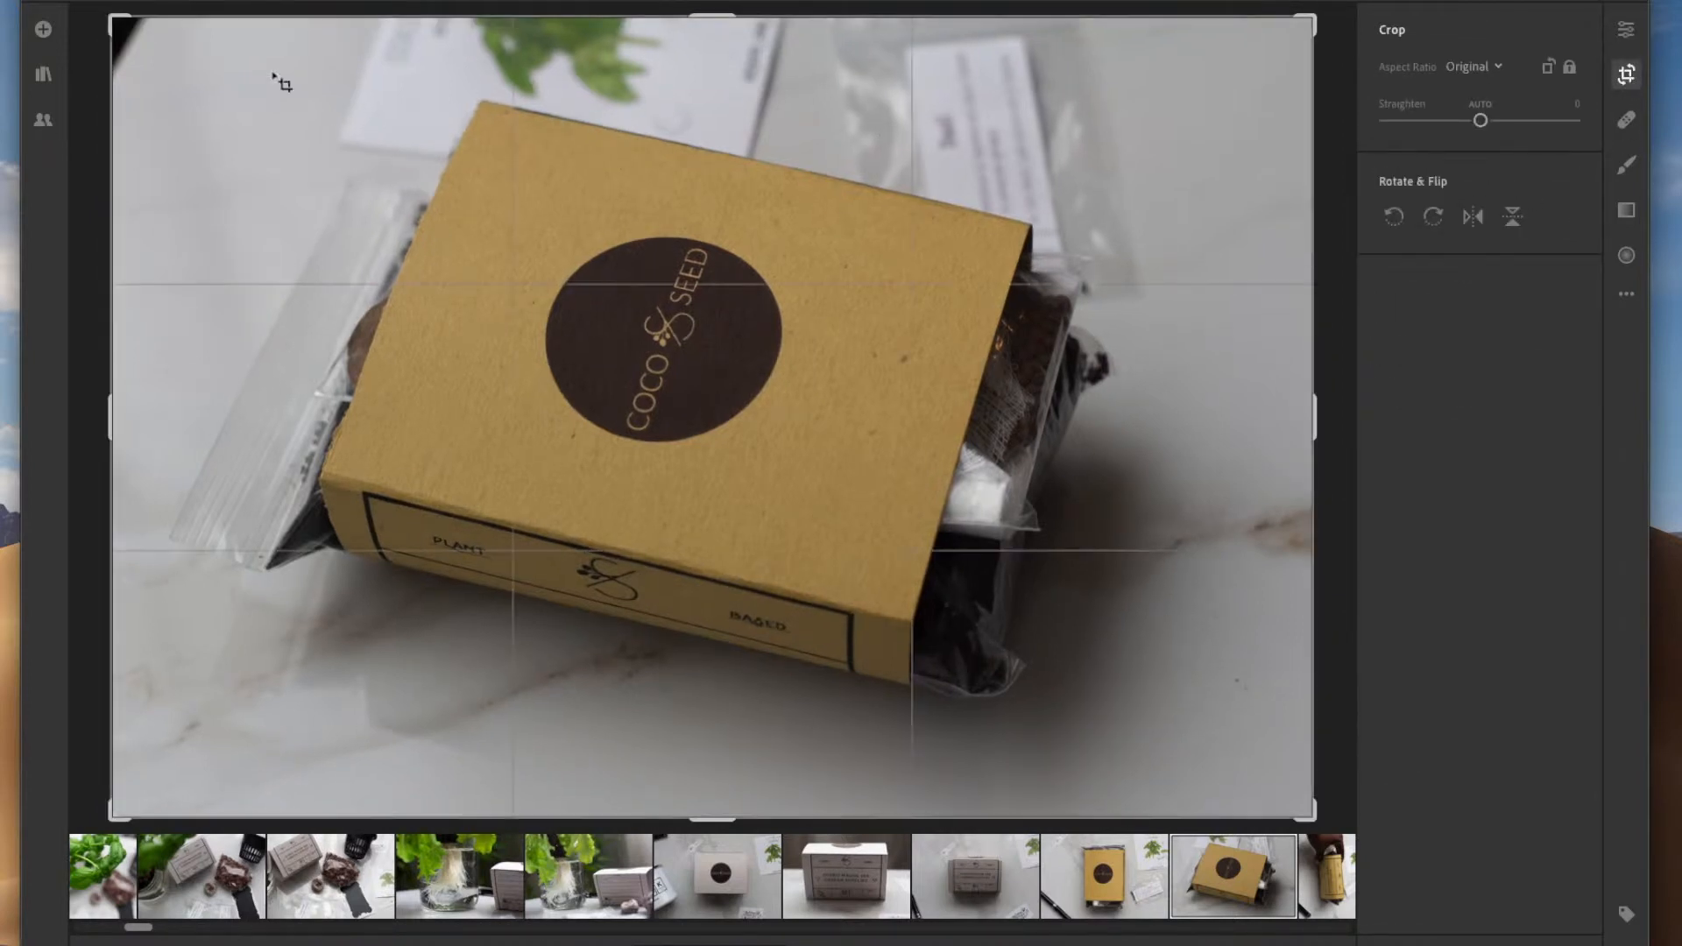
drag(113, 14, 129, 28)
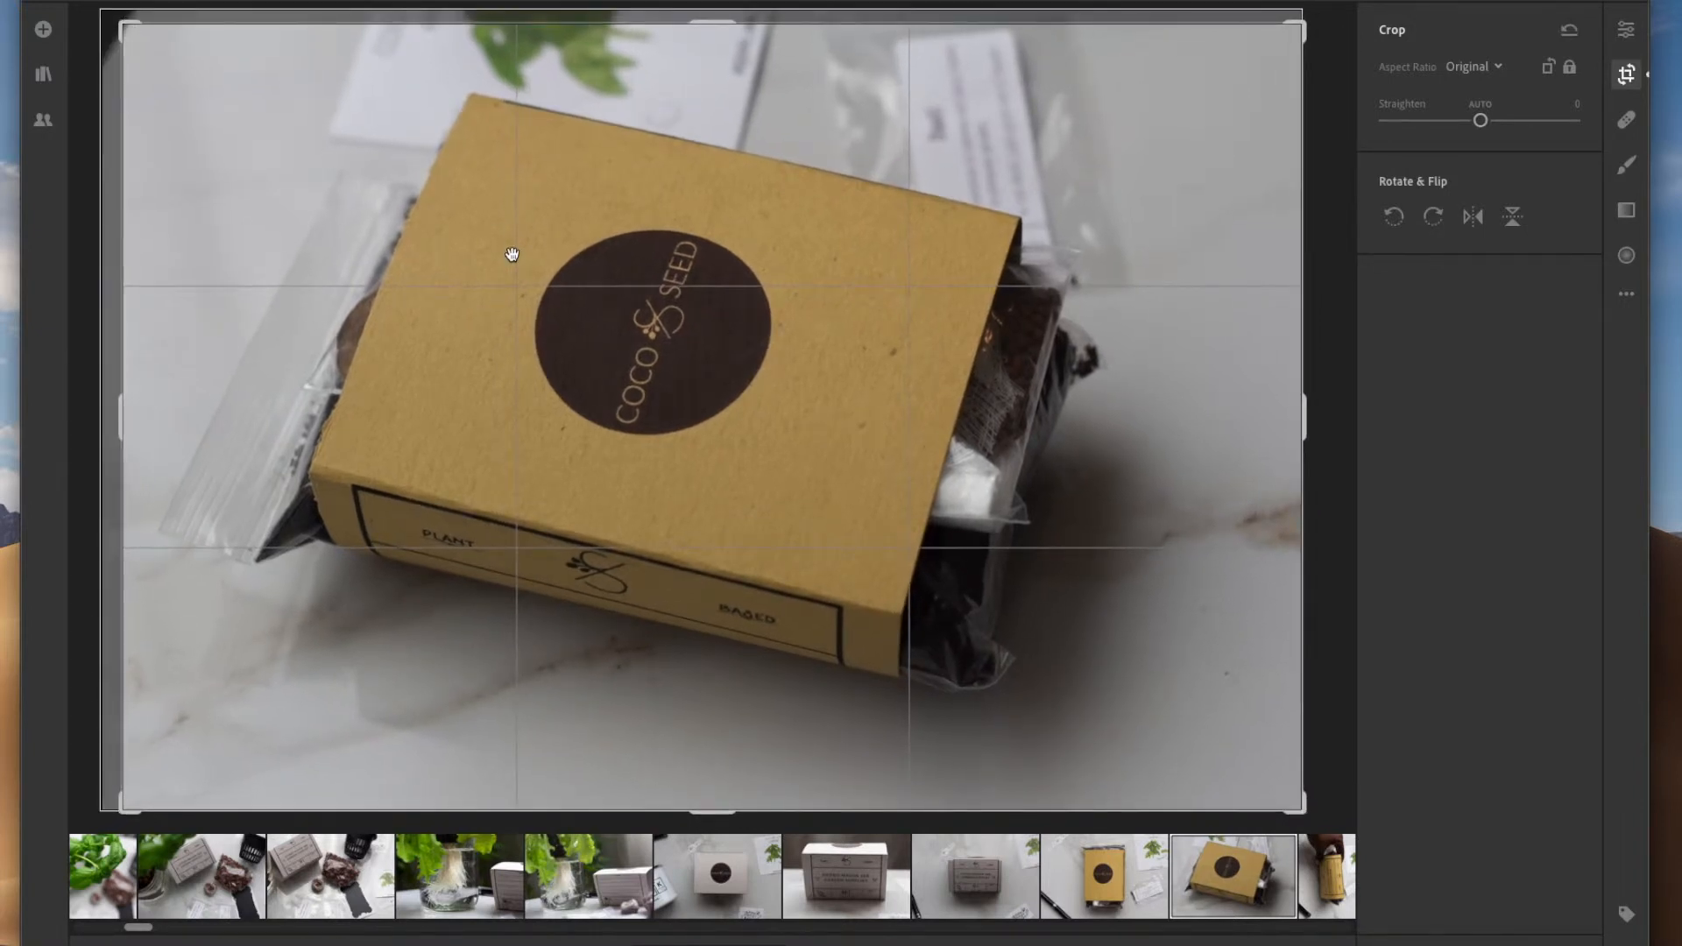
key(e)
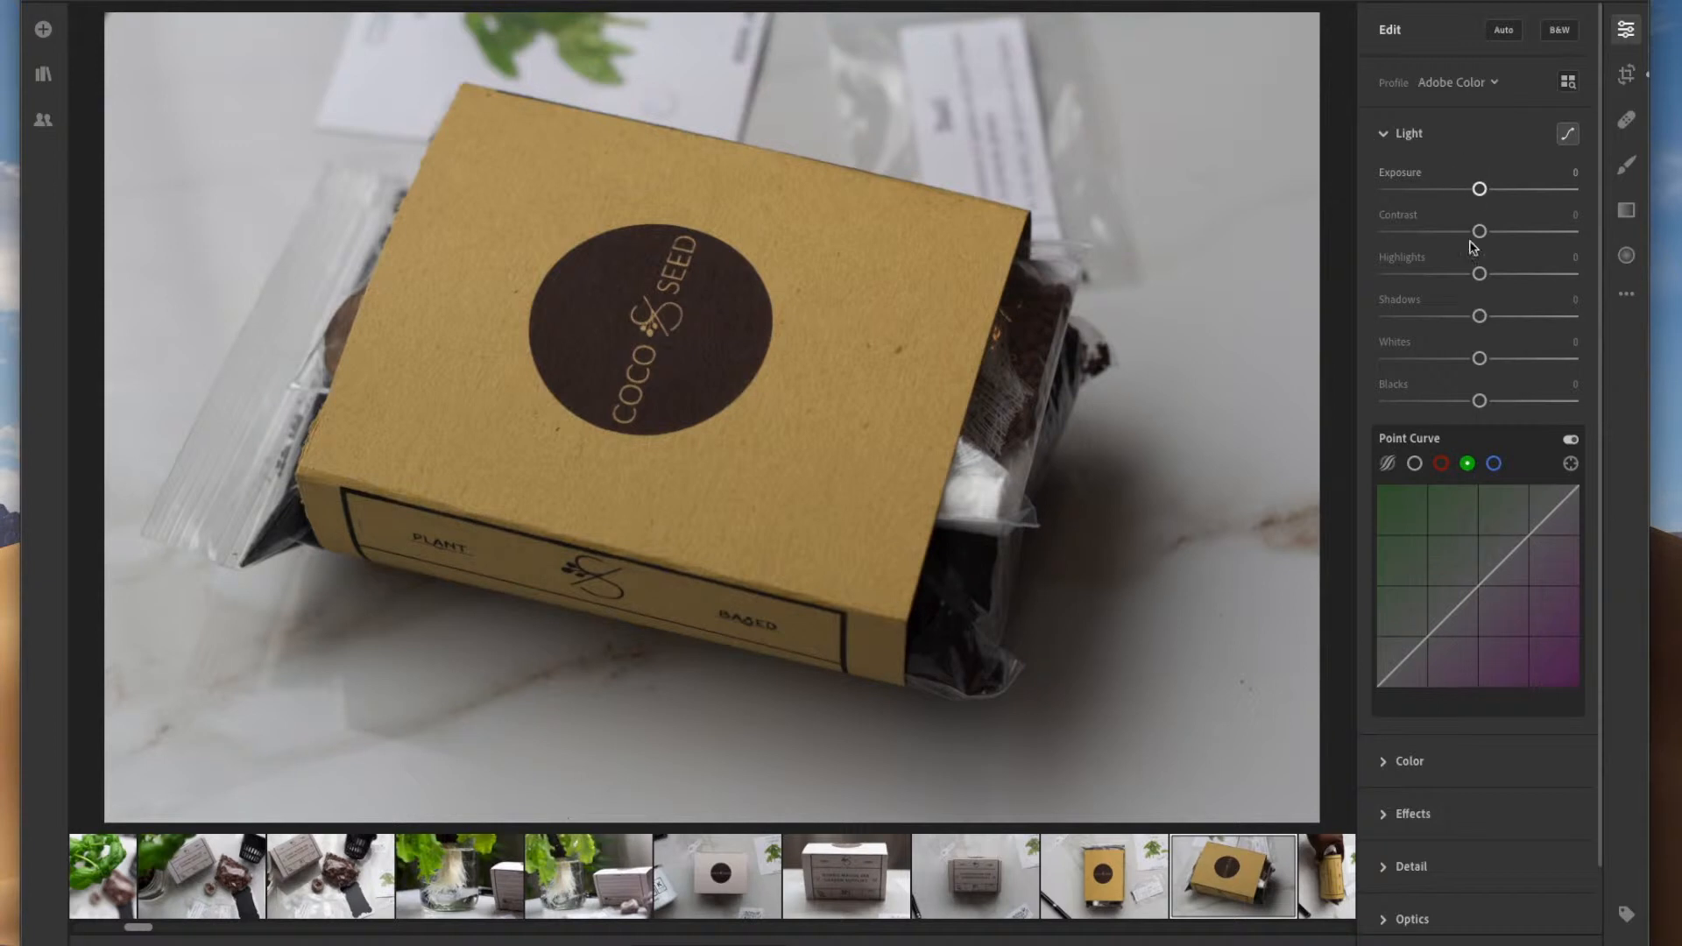
Set the photo's Whites to +50, Highlights to +13, Contrast to +18 and Shadows to +60
drag(1480, 362, 1526, 365)
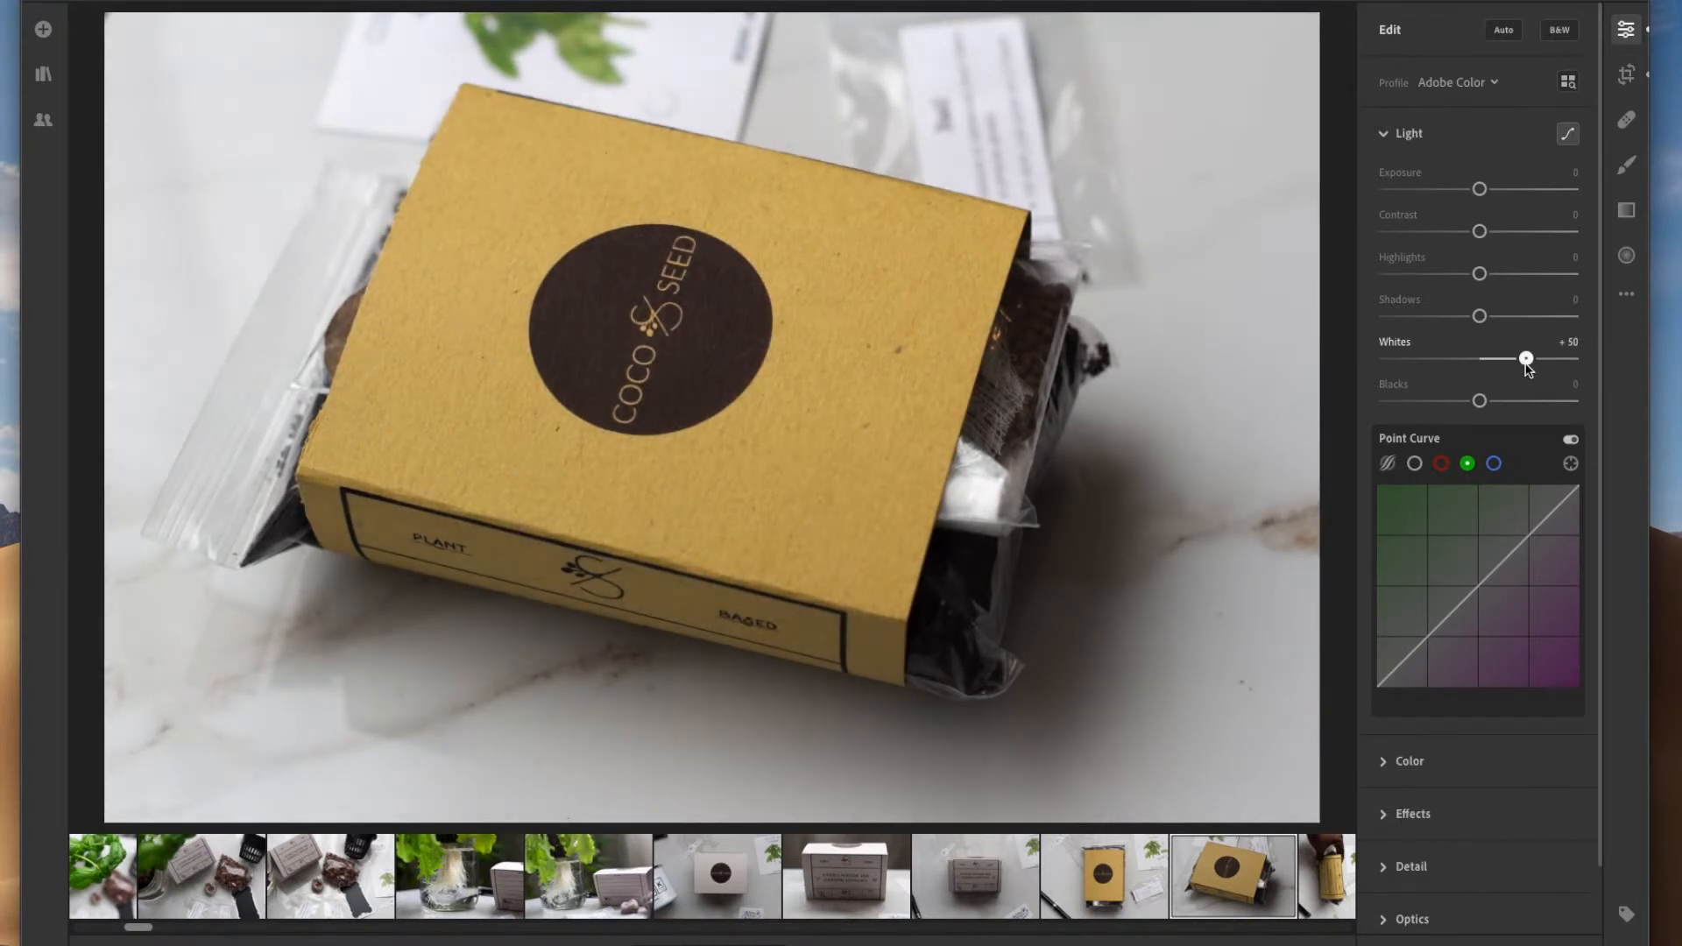
drag(1526, 365, 1525, 366)
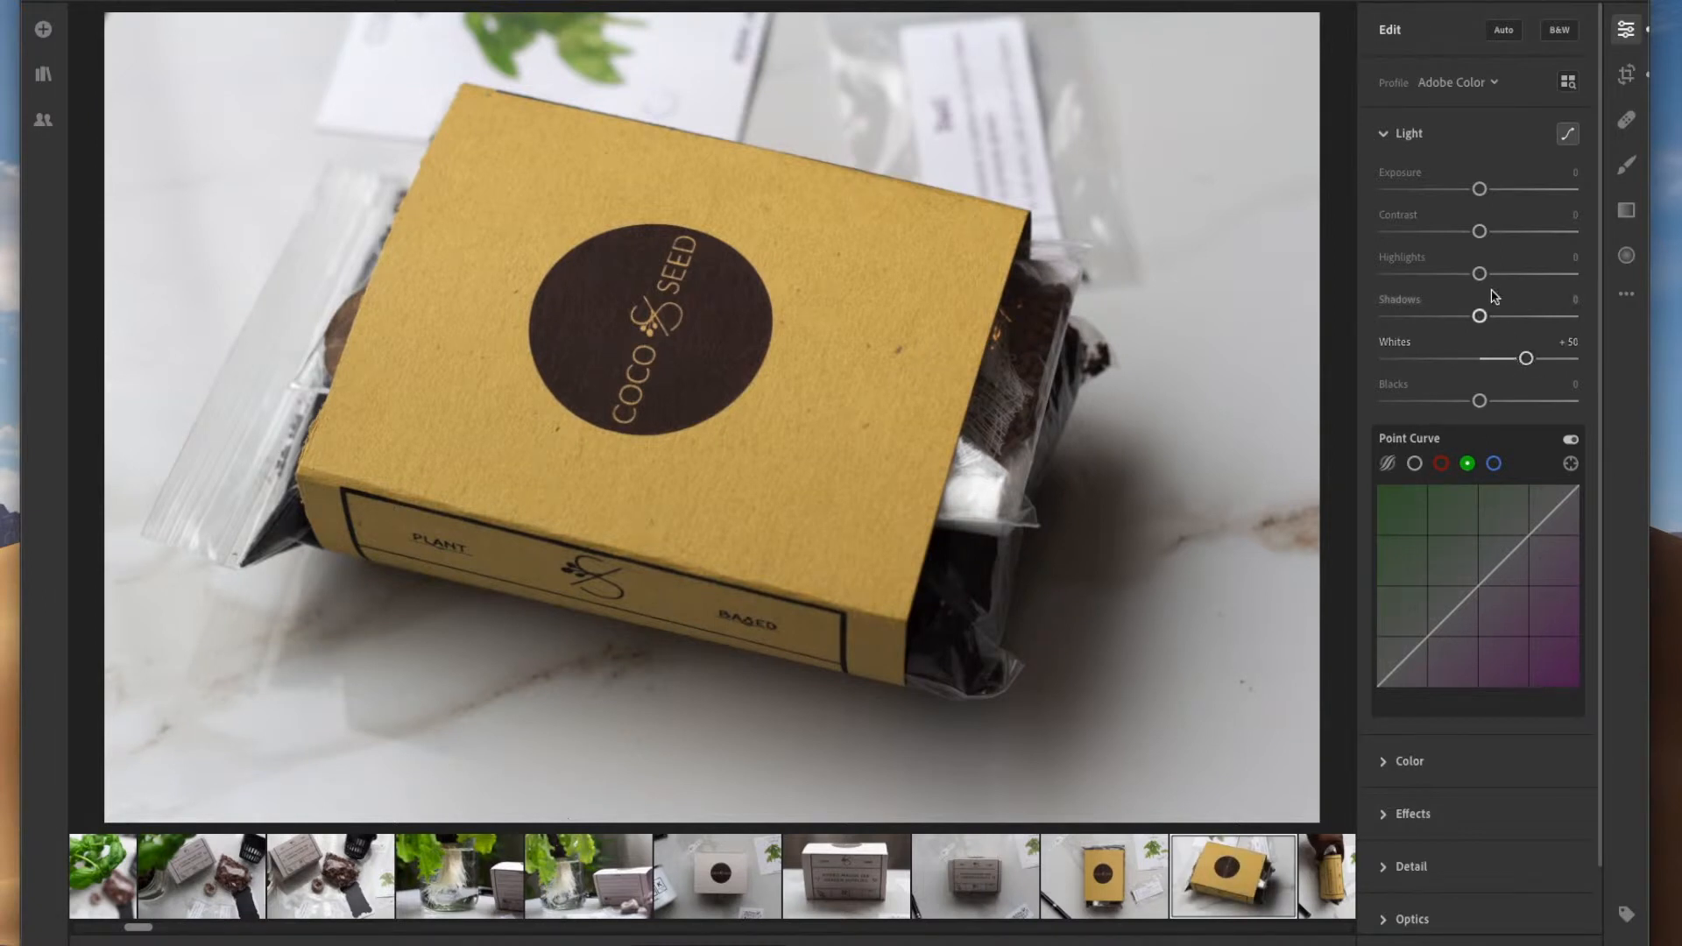
drag(1481, 275, 1497, 235)
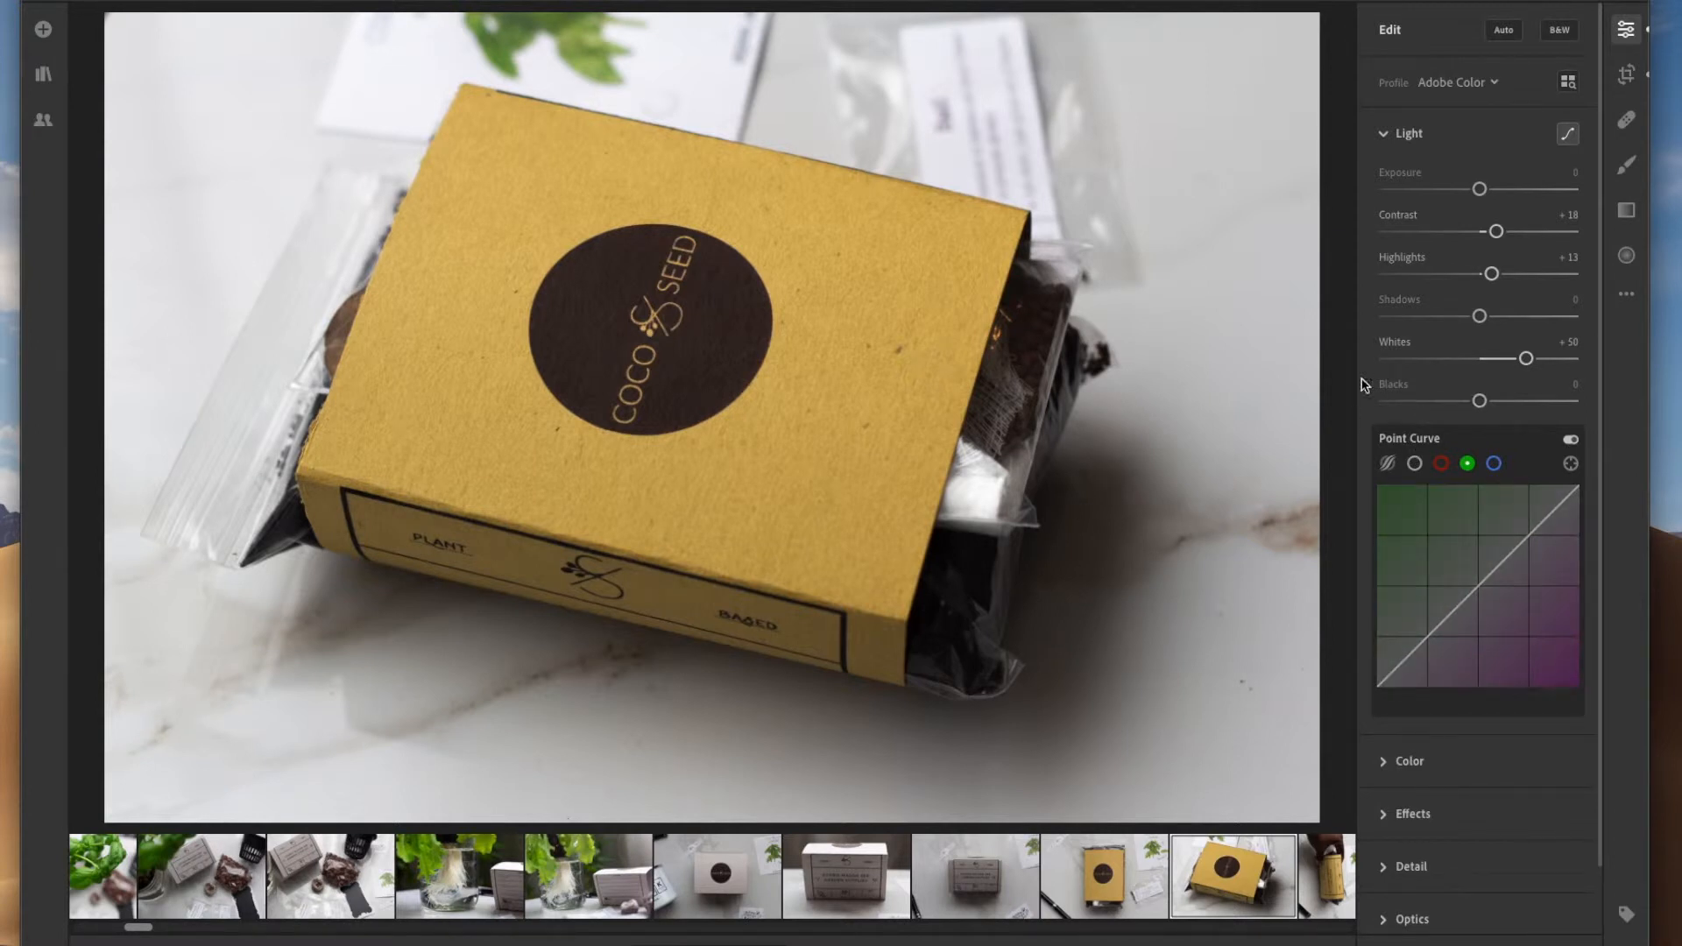
drag(1481, 320, 1539, 323)
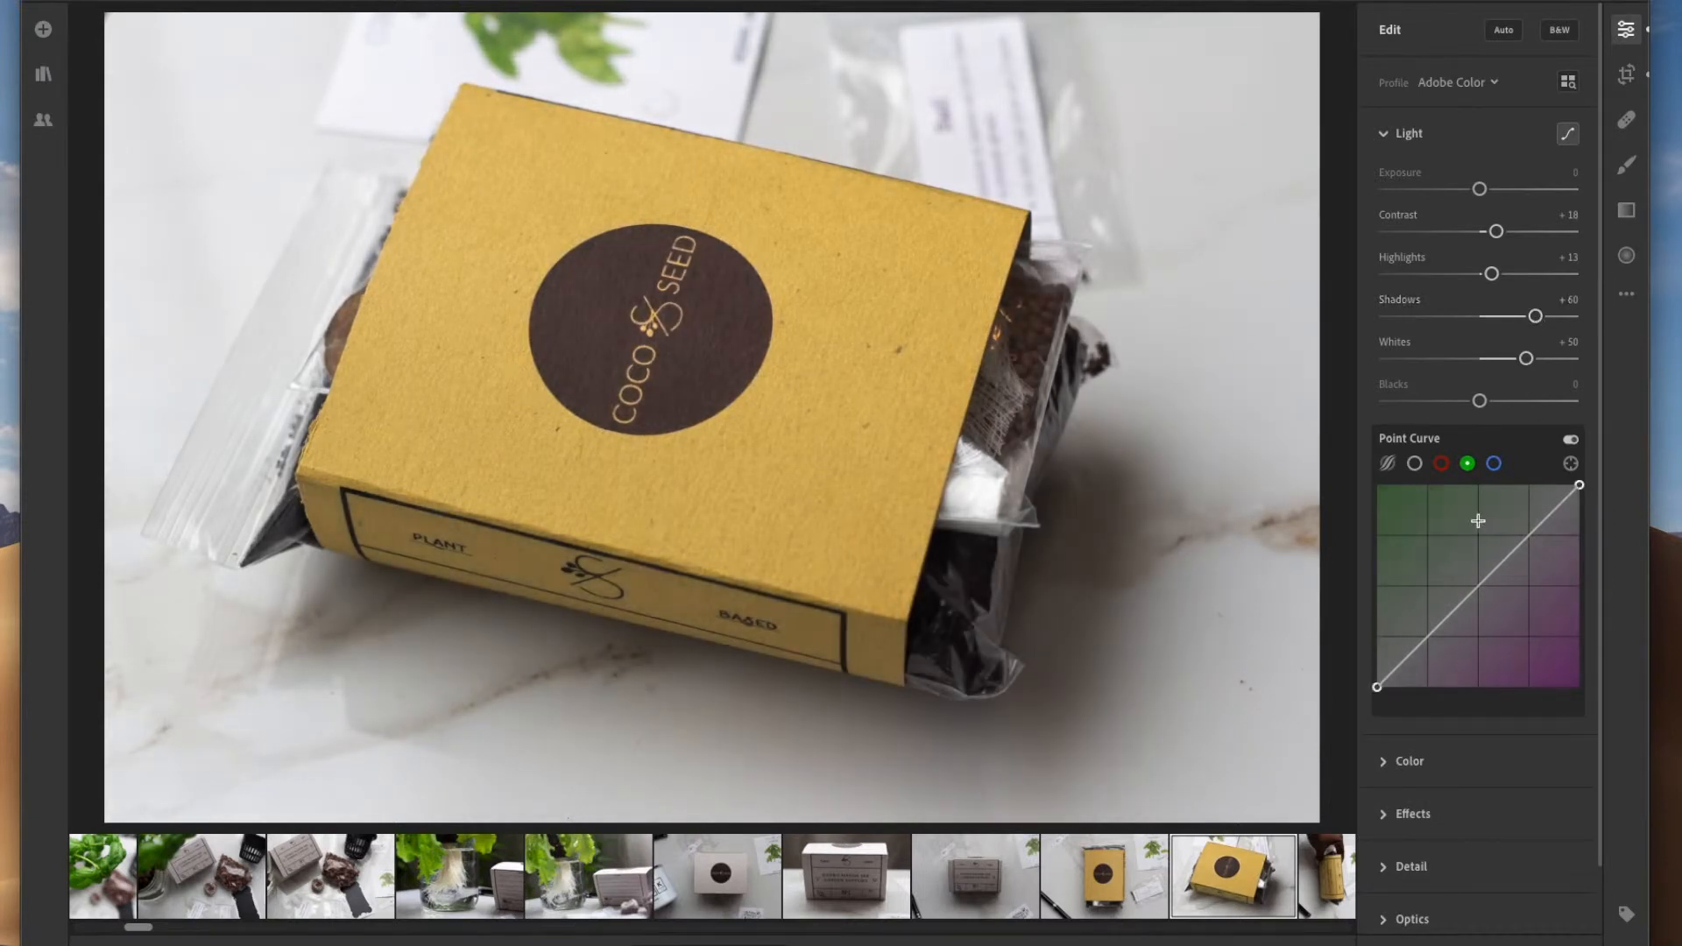
Shape a gentle S-curve with highlight, midtone and shadow points on the overall tone curve, and set Whites to +33
click(1415, 466)
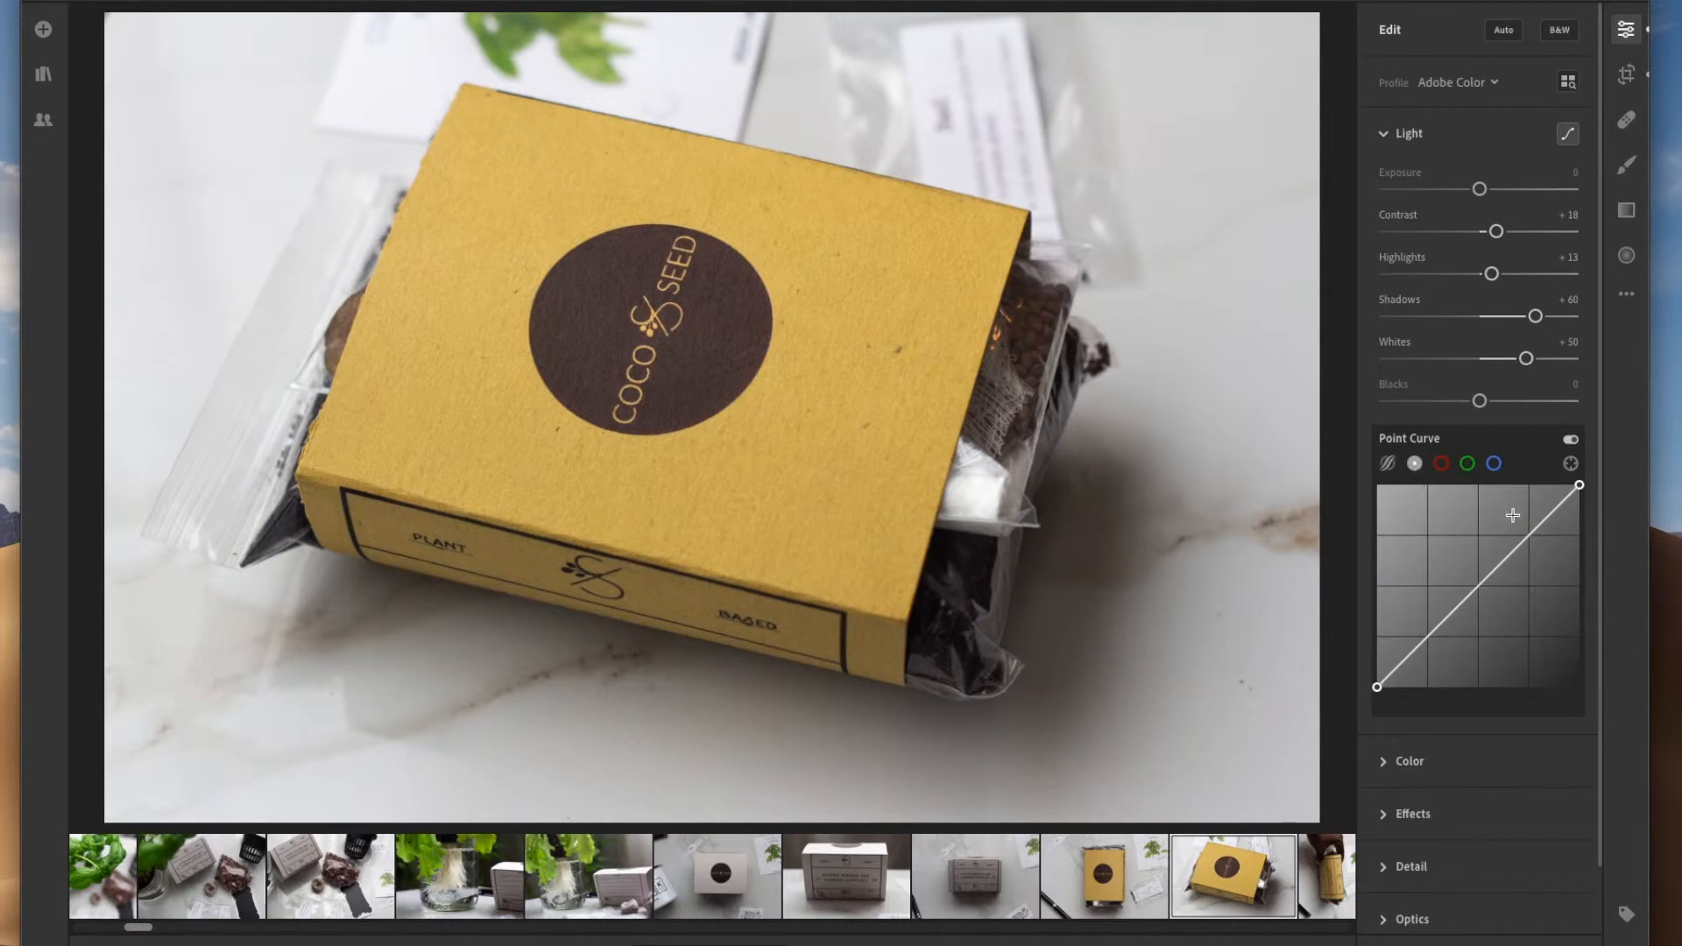
drag(1550, 516, 1550, 516)
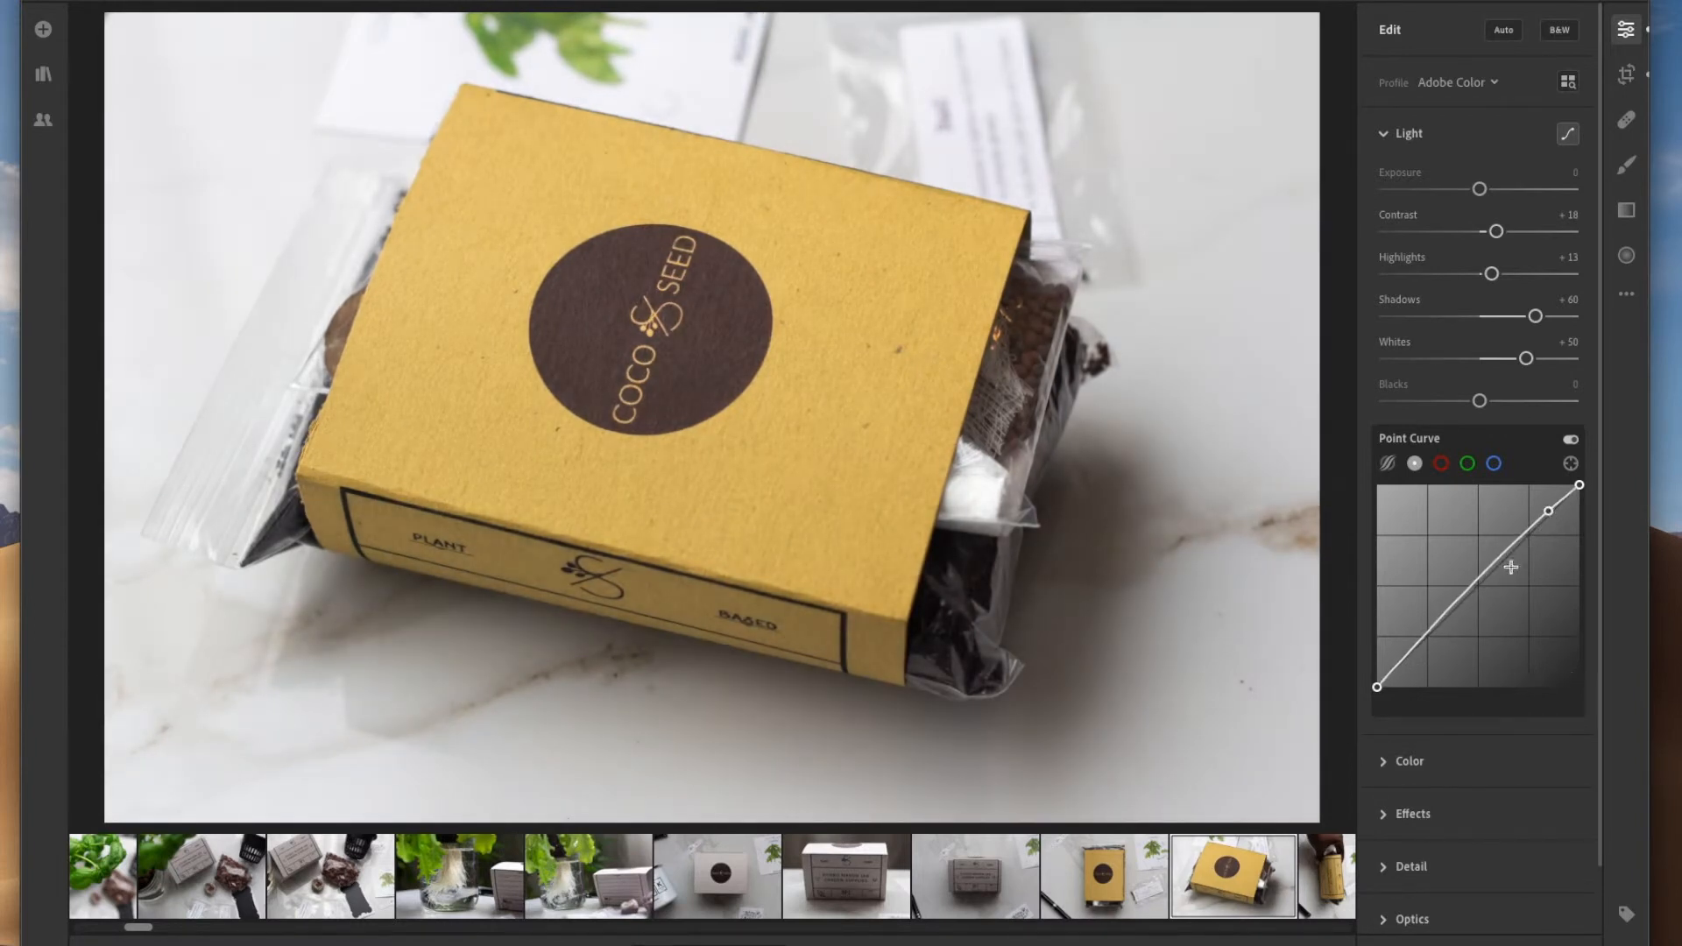
click(1480, 585)
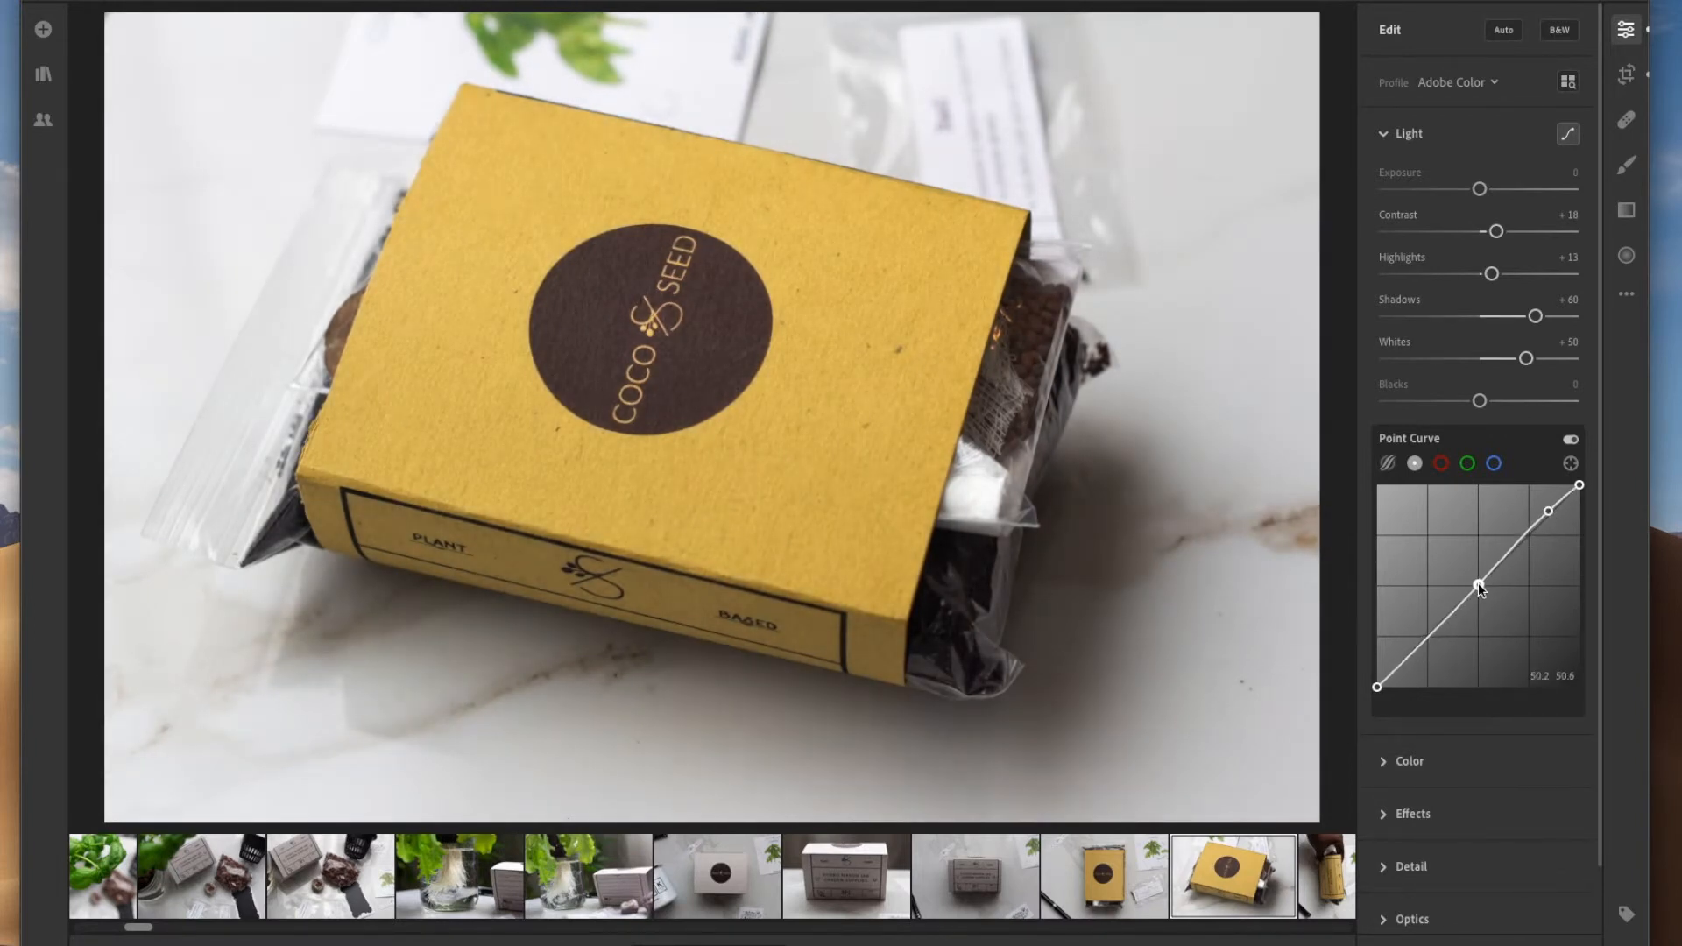
click(1394, 674)
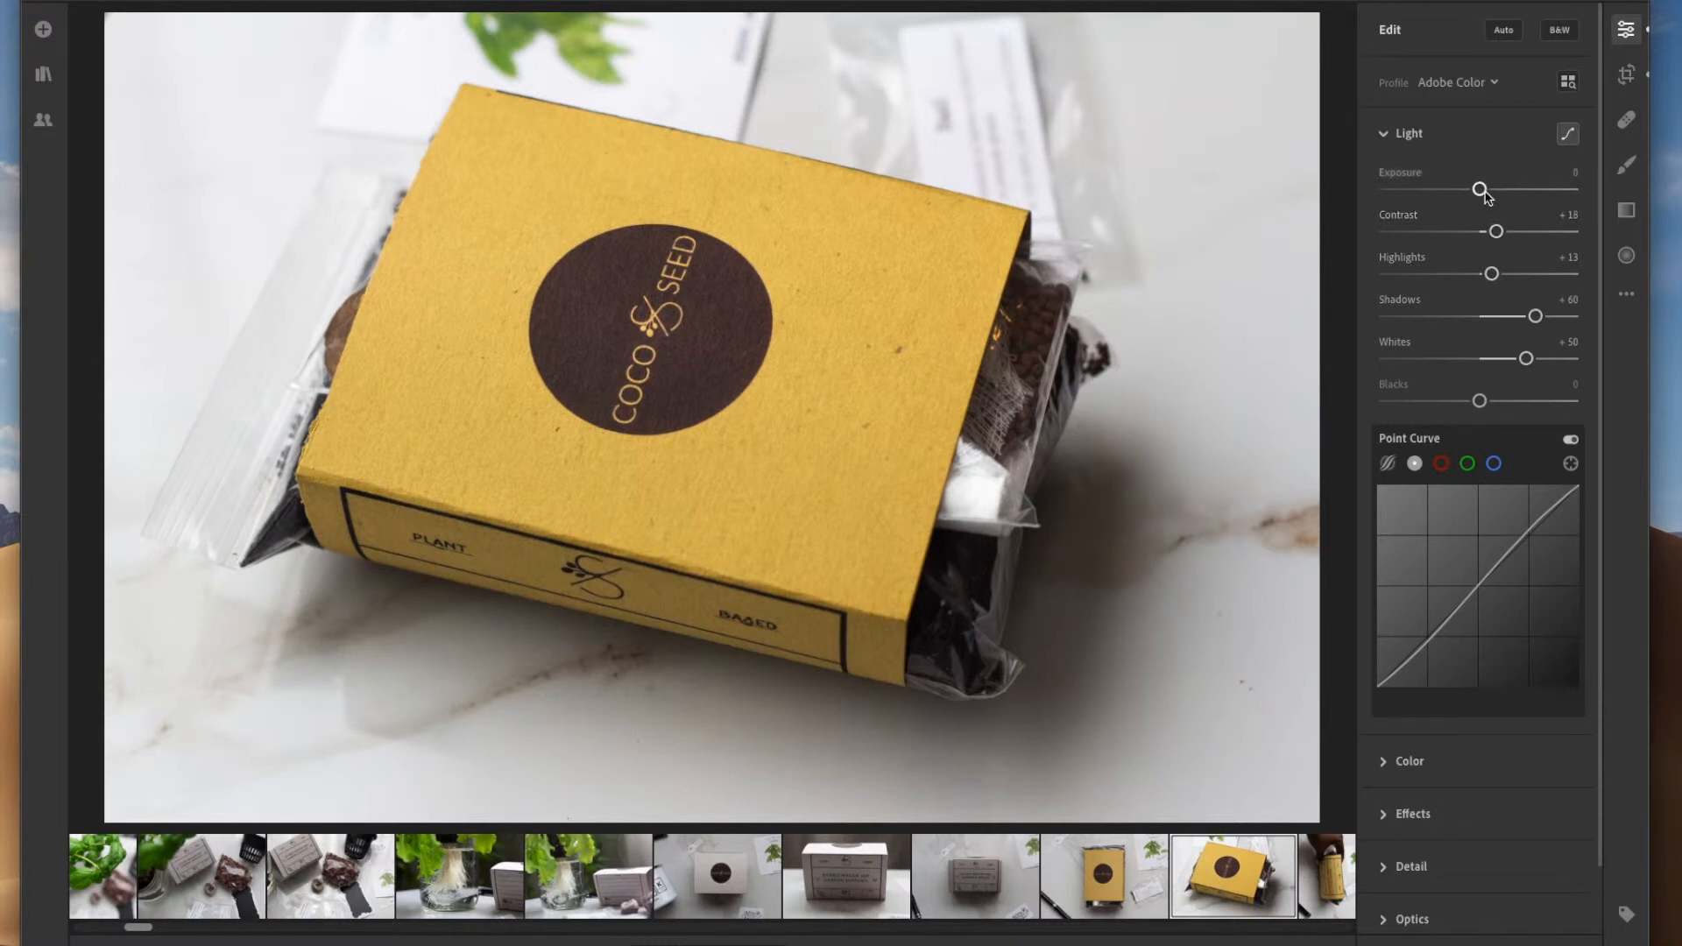
drag(1527, 358, 1510, 358)
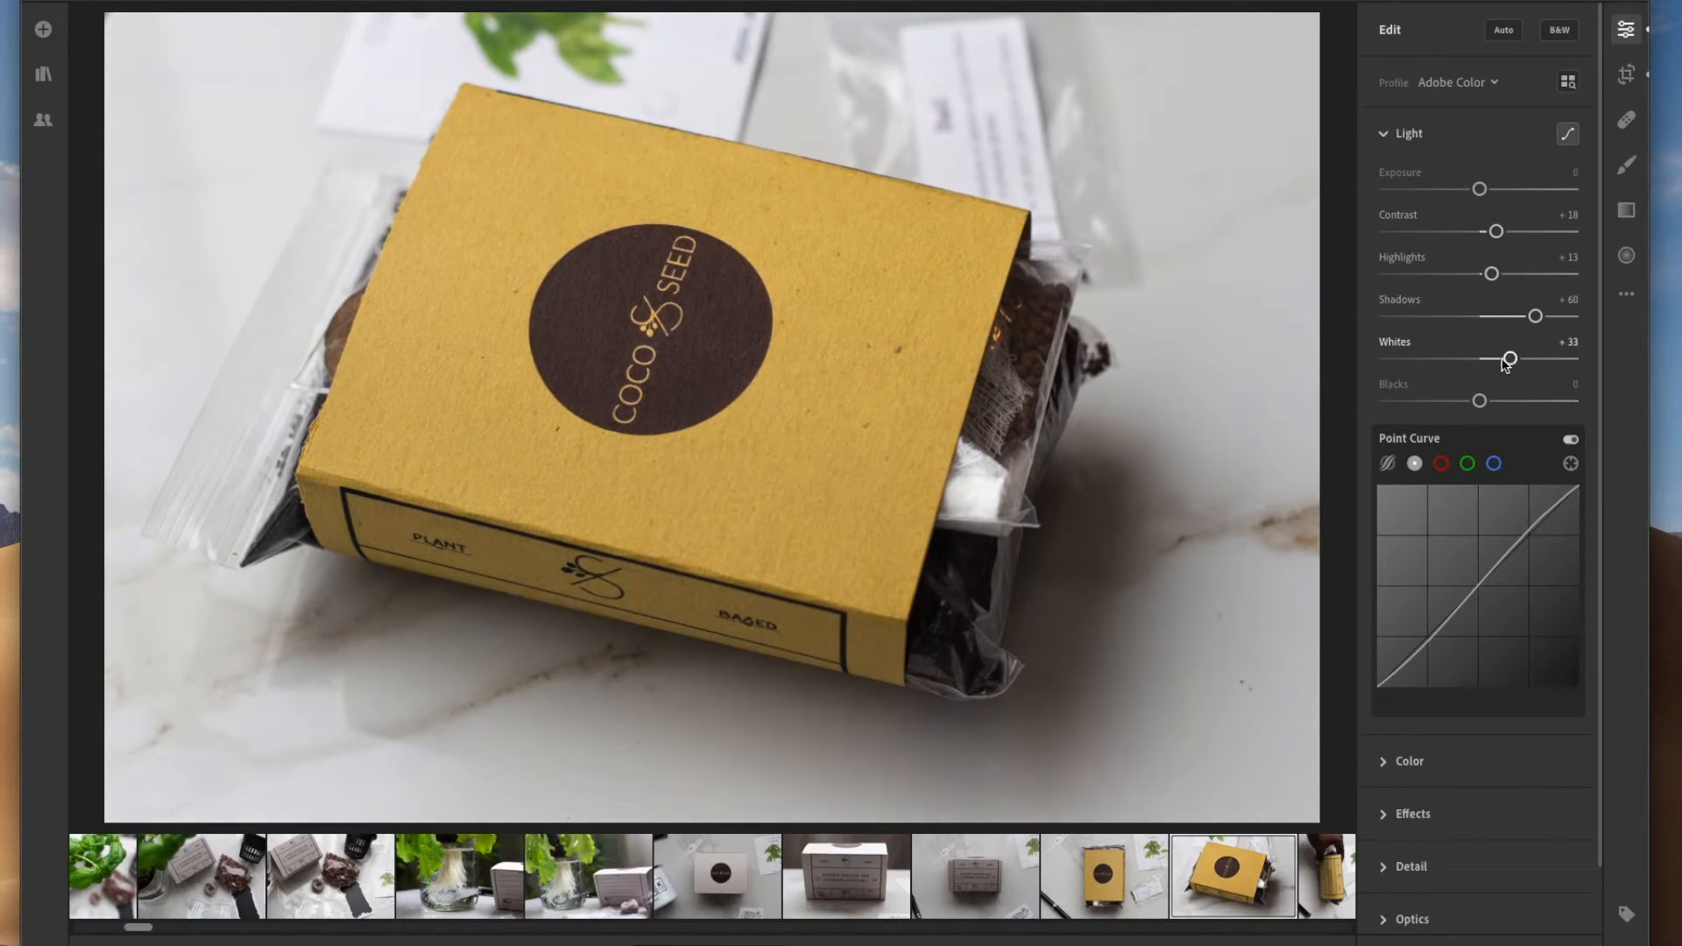
Increase the sharpening of the yellow box photo
click(1385, 133)
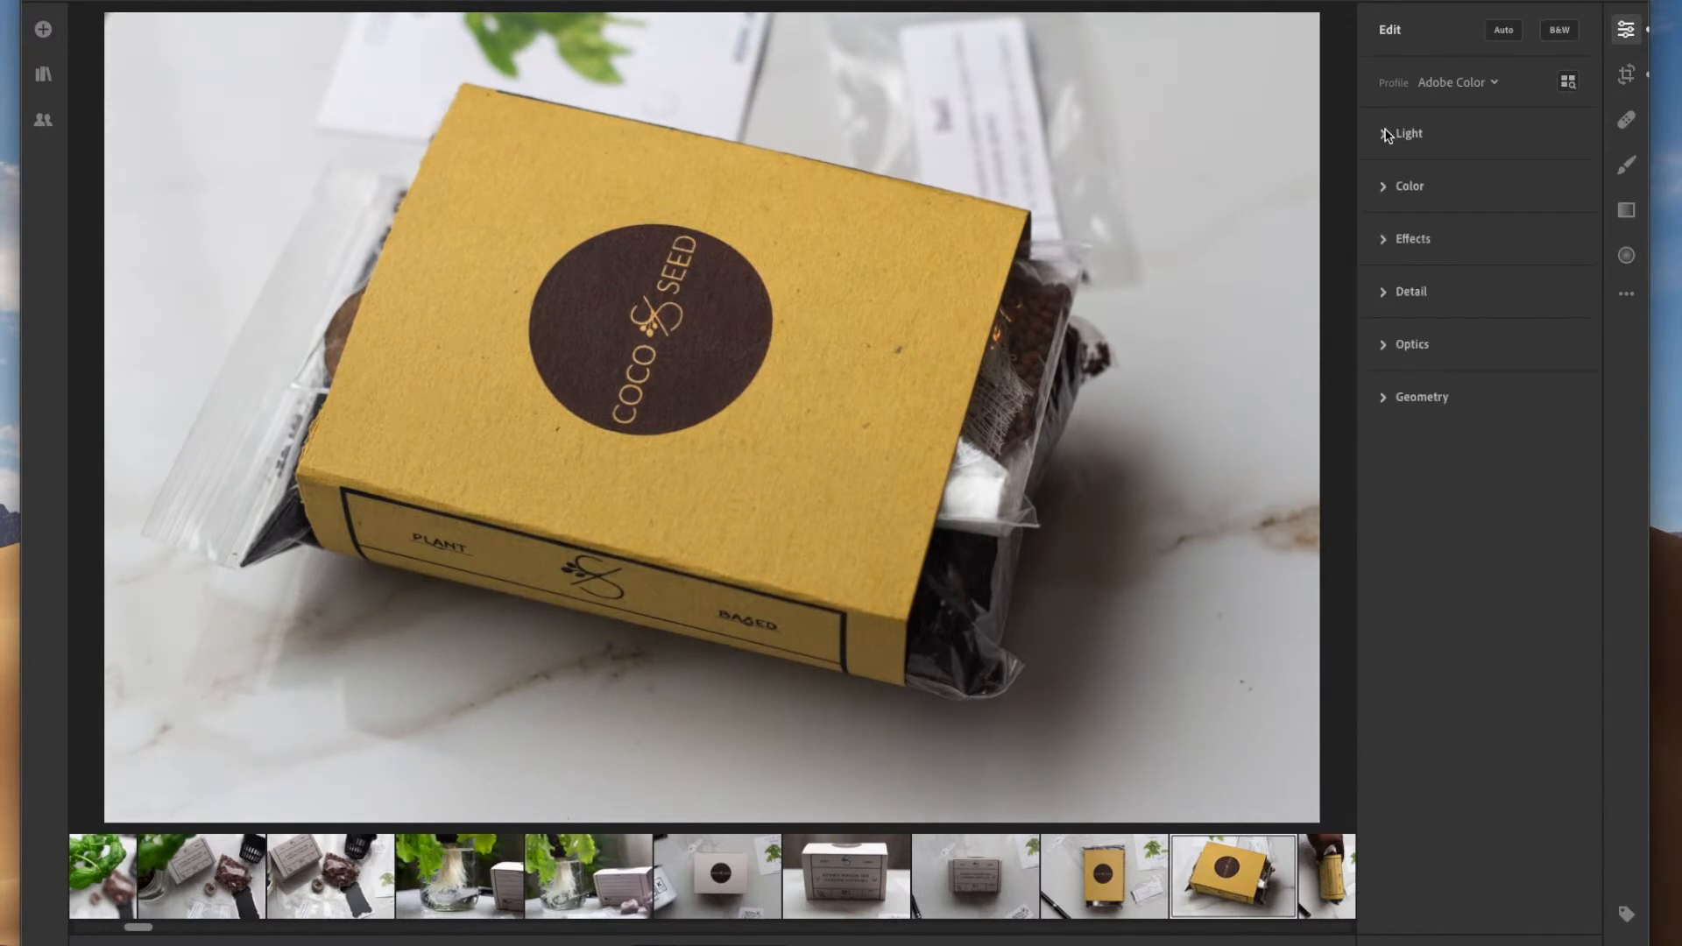
click(1386, 186)
click(1386, 187)
click(1391, 291)
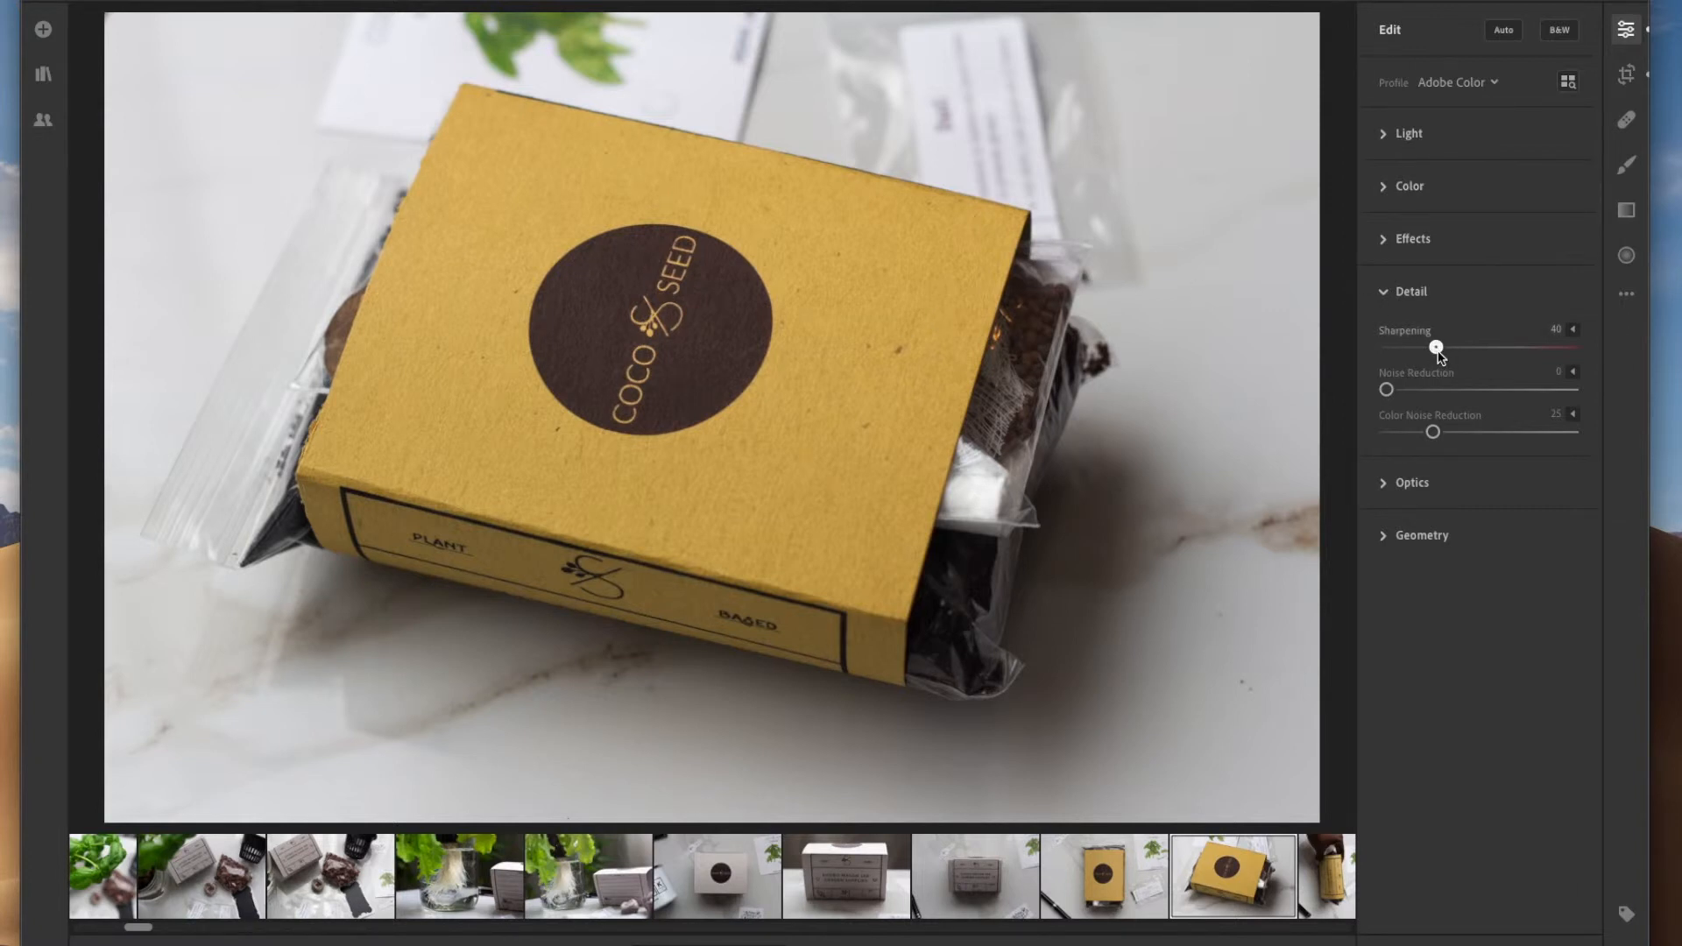
drag(1438, 352, 1479, 351)
click(1478, 350)
Set the Clarity of the yellow box photo to +17
click(1385, 294)
click(1385, 250)
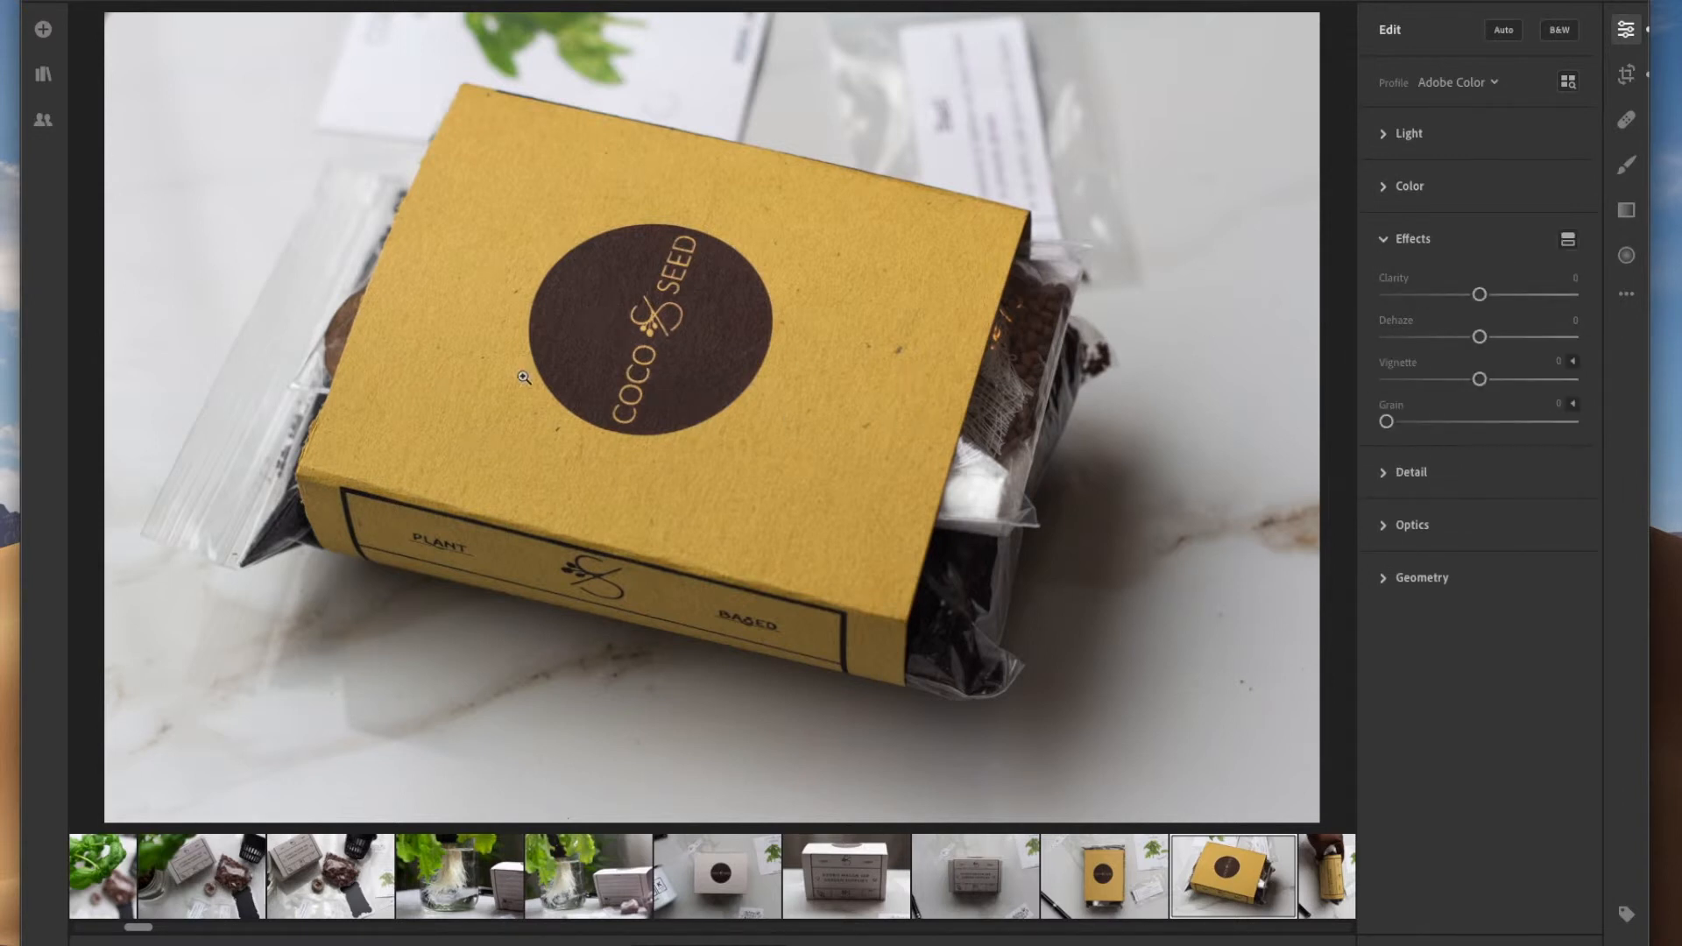
mouse_move(1481, 295)
mouse_down()
mouse_move(1568, 295)
mouse_move(1386, 300)
mouse_move(1500, 295)
mouse_up()
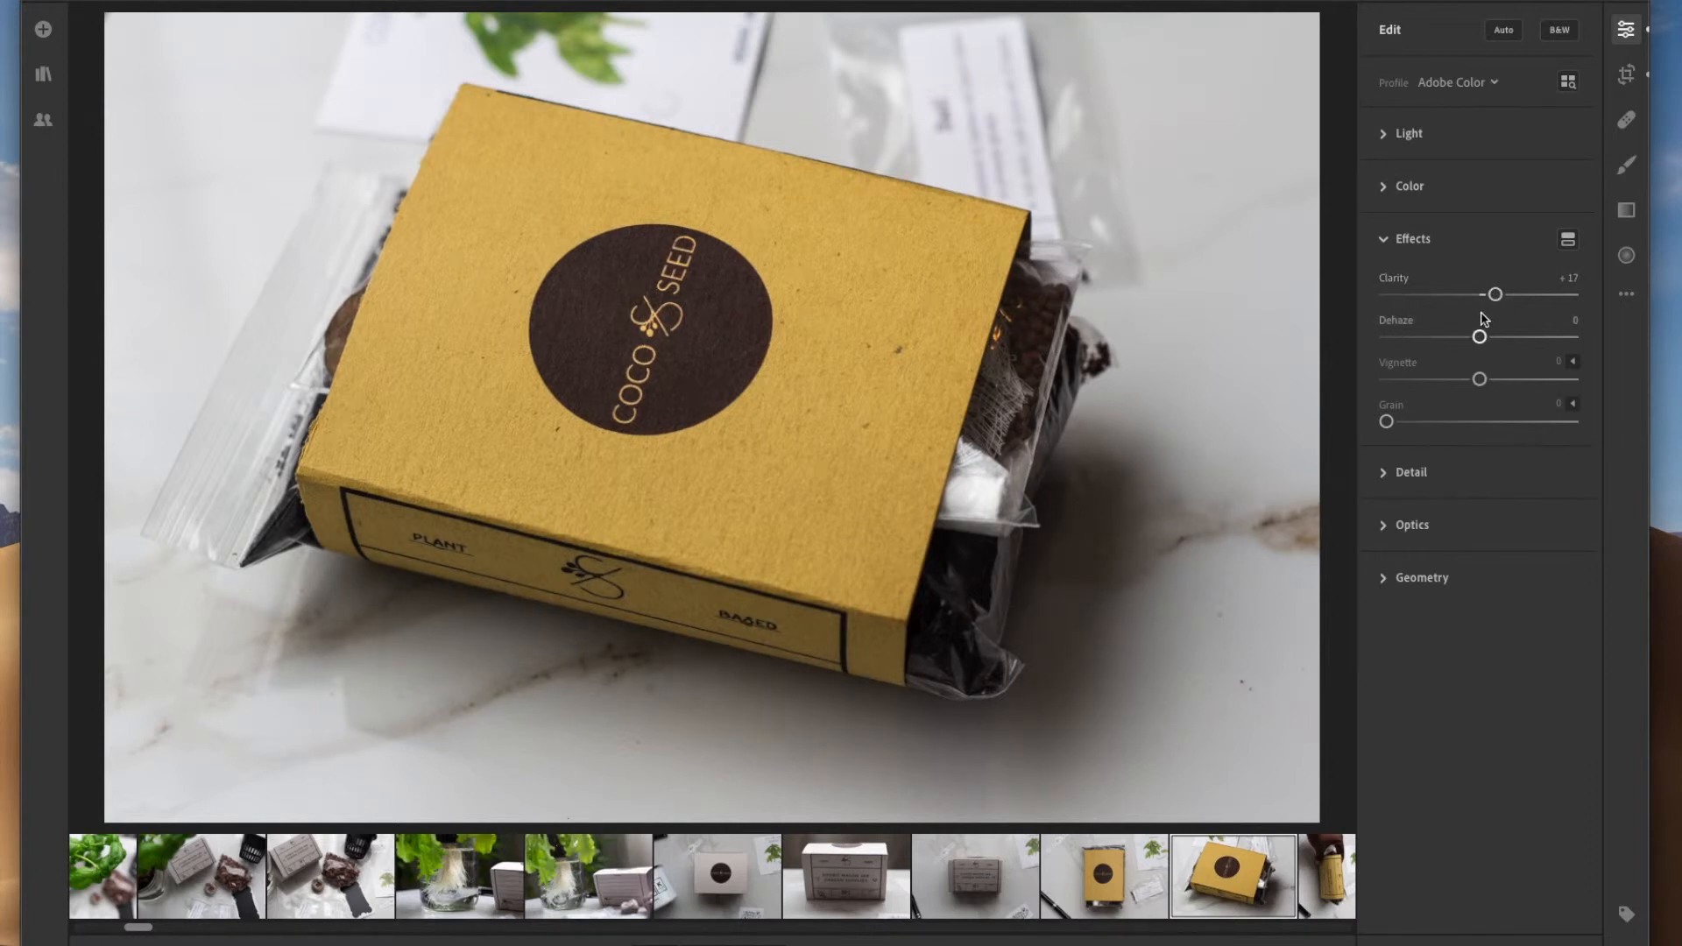
Set the photo's Vibrance to +14 and its Saturation to +2
click(1384, 240)
click(1386, 194)
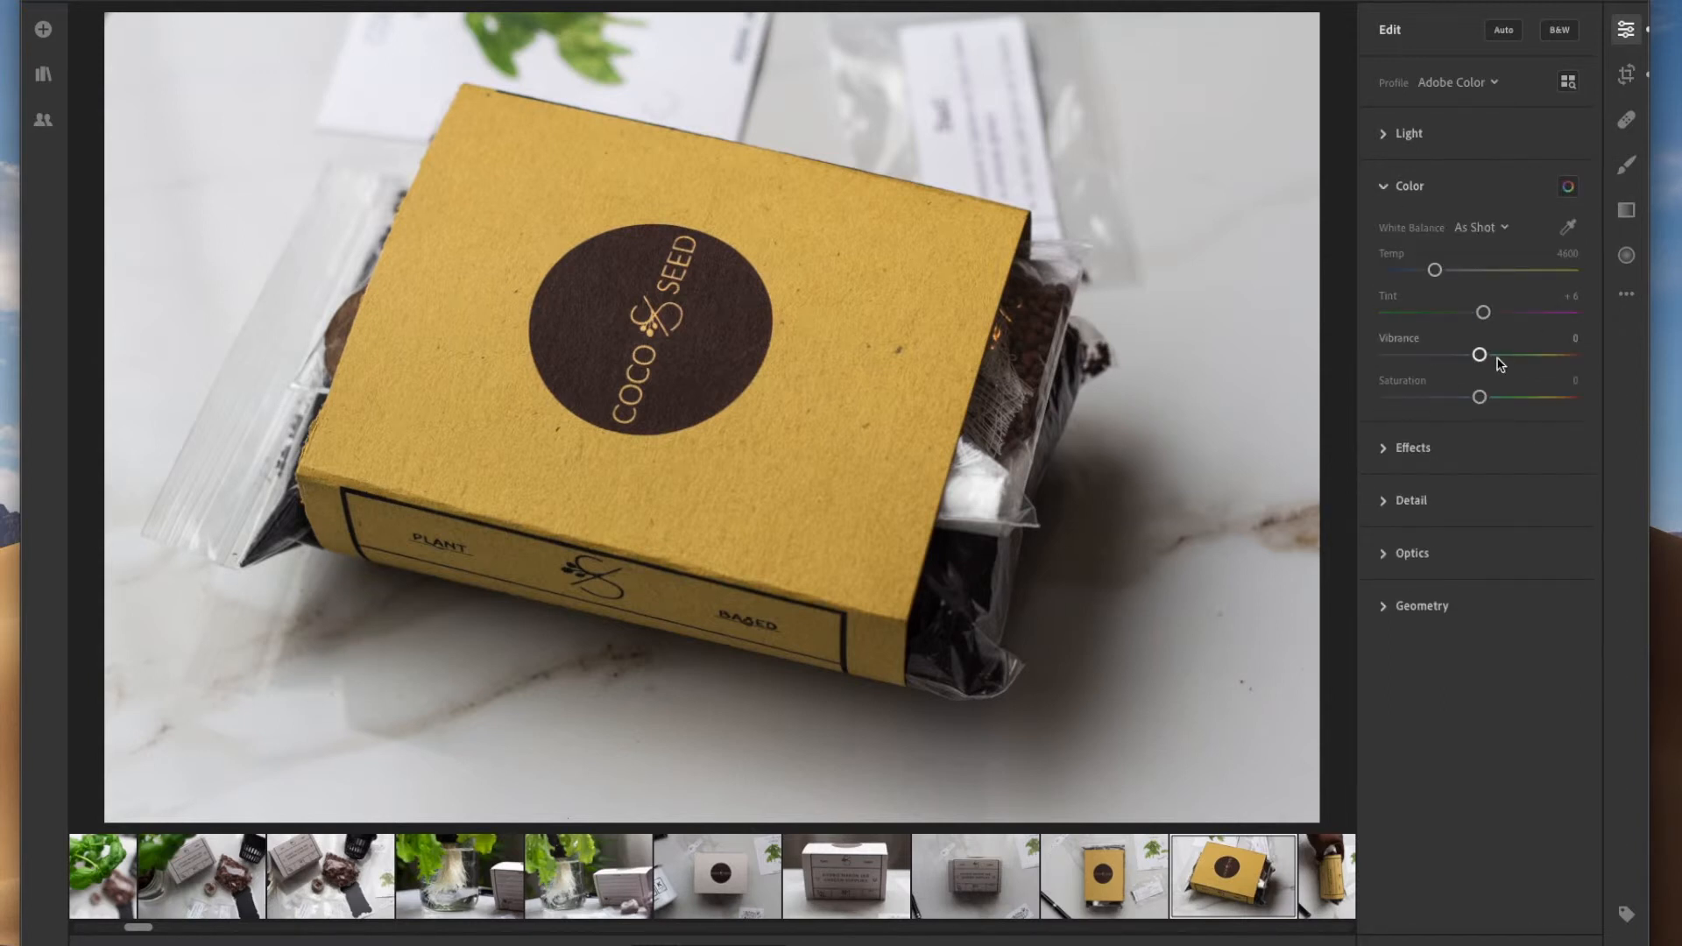
drag(1486, 356, 1493, 356)
mouse_move(1488, 357)
mouse_down()
mouse_move(1394, 360)
mouse_move(1617, 366)
mouse_move(1500, 361)
mouse_up()
drag(1496, 361, 1494, 361)
mouse_move(1481, 399)
mouse_down()
mouse_move(1535, 399)
mouse_move(1485, 407)
mouse_up()
drag(1486, 401, 1485, 400)
Flag the edited box photo as a pick and look at the filter option for showing picked photos
key(p)
scroll(684, 877, left, 1)
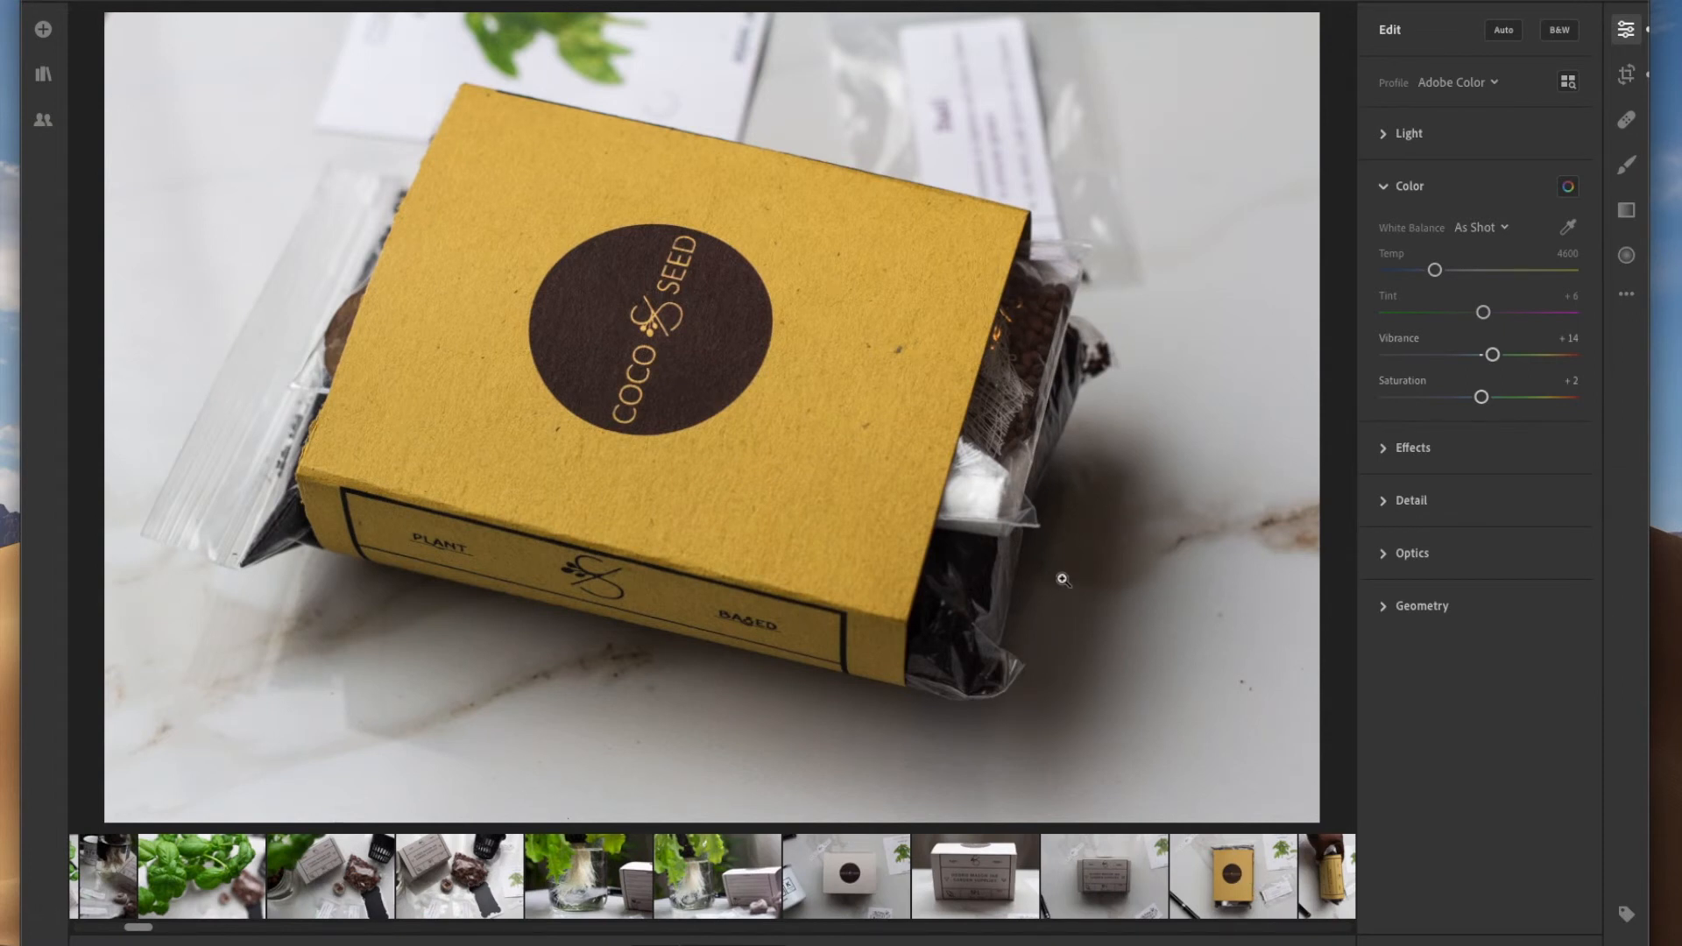
key(shift+super+f)
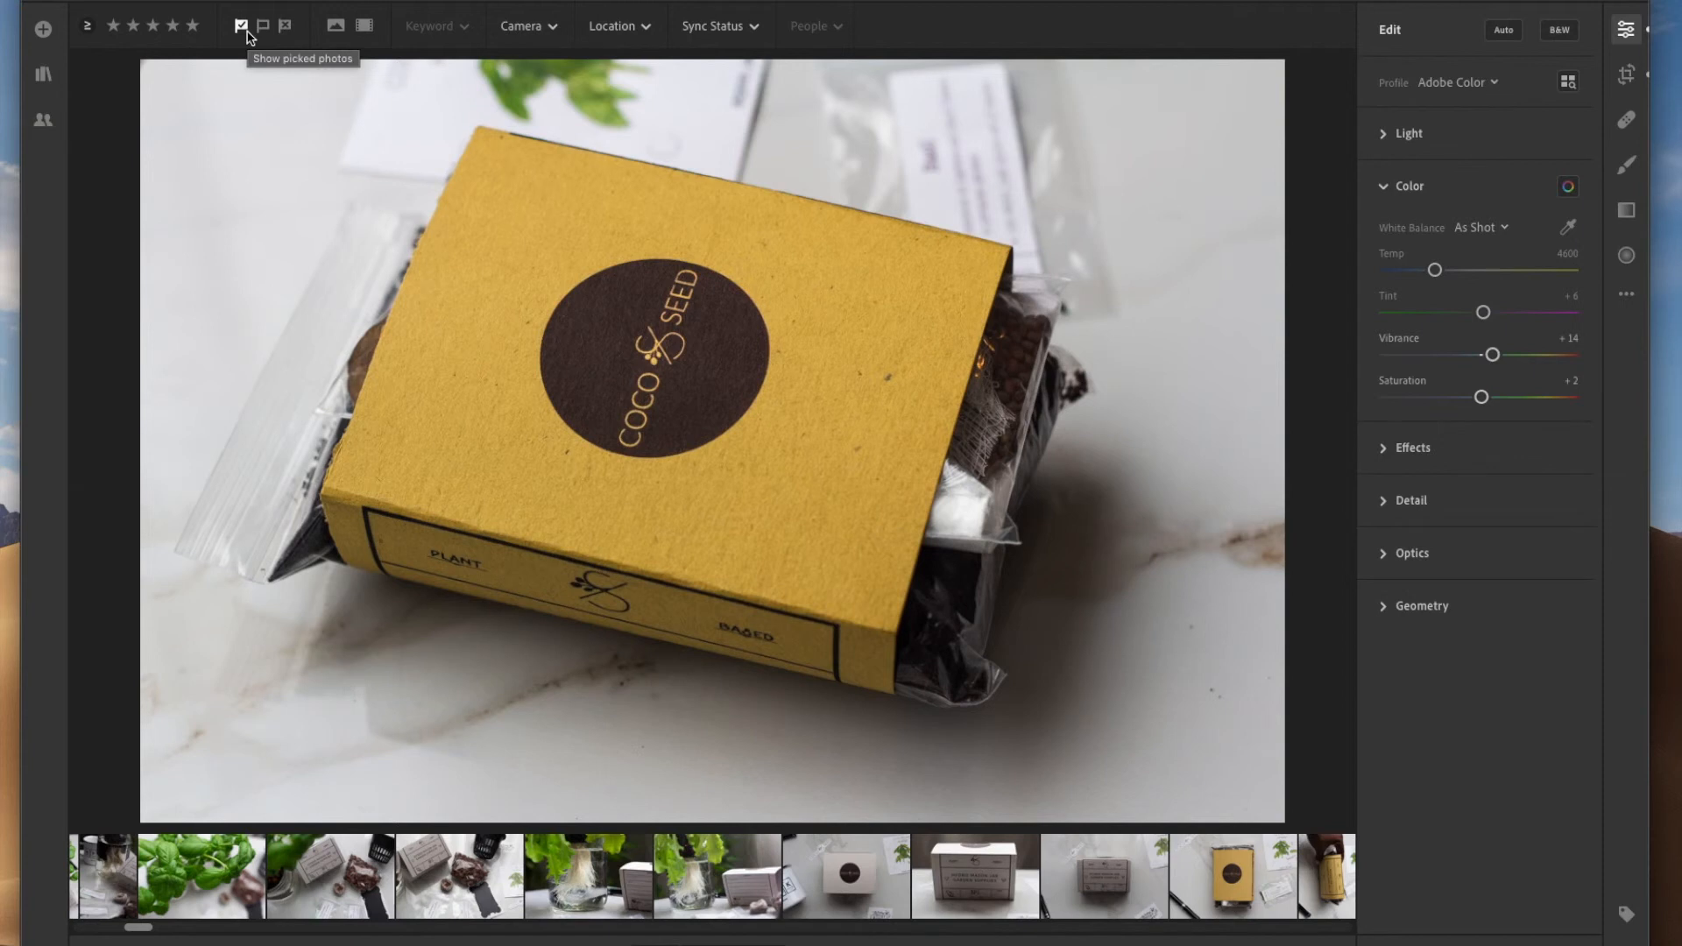
key(shift+super+f)
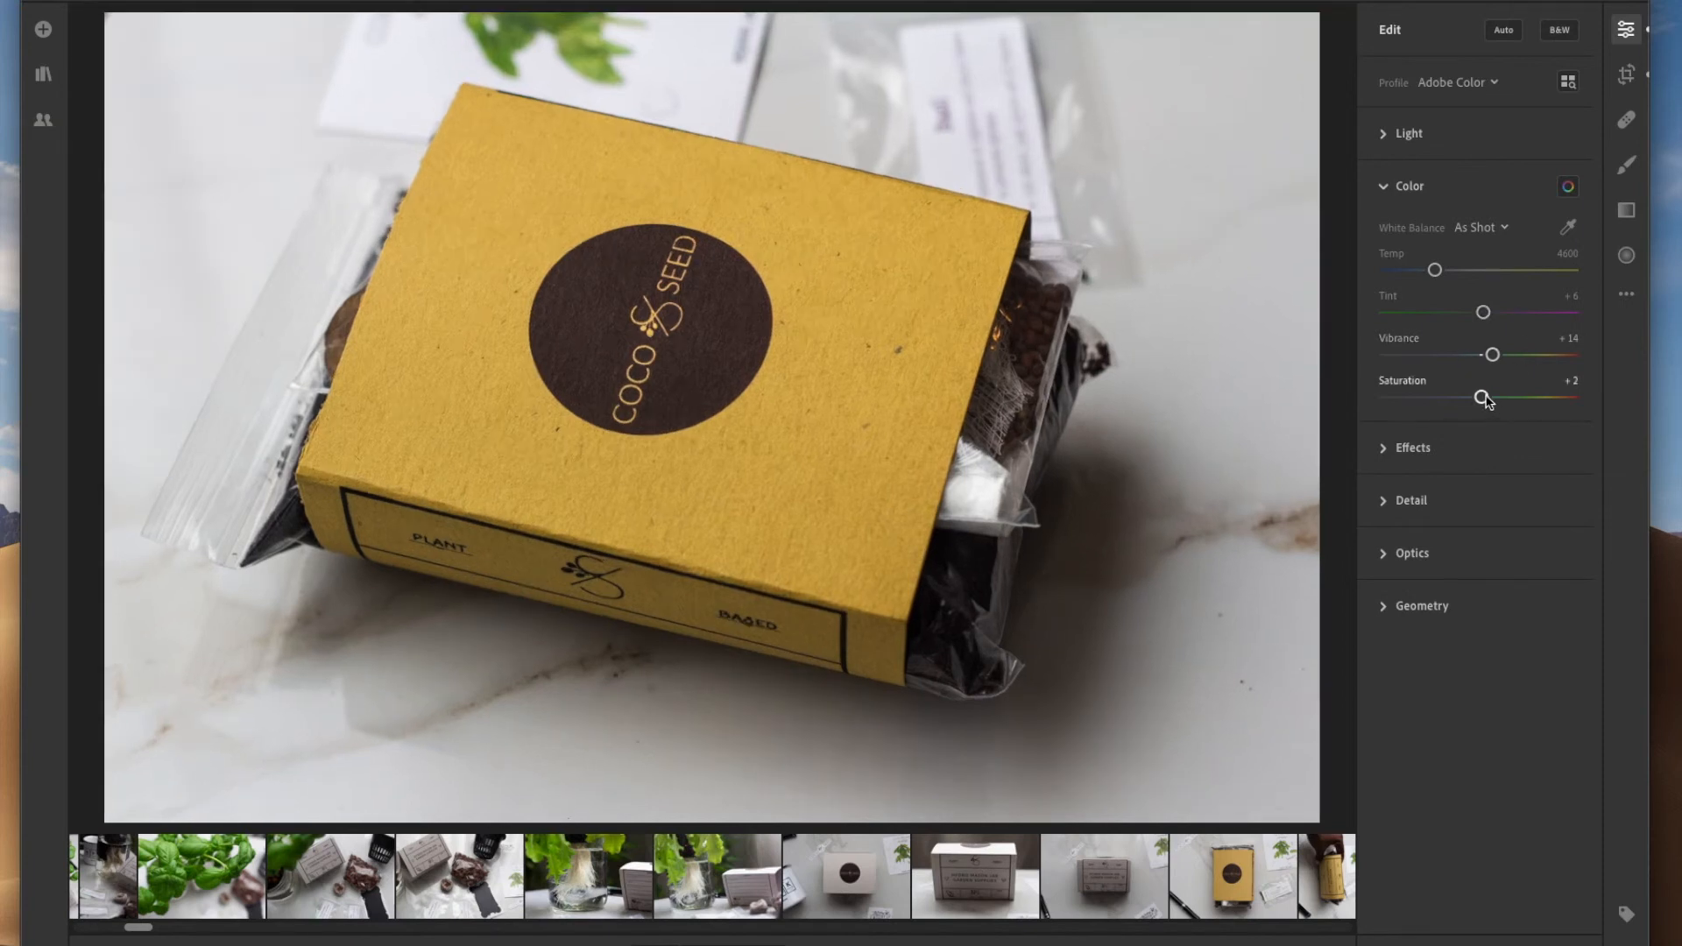
Fine-tune the color intensity and exposure of the yellow box photo
drag(1487, 403, 1491, 359)
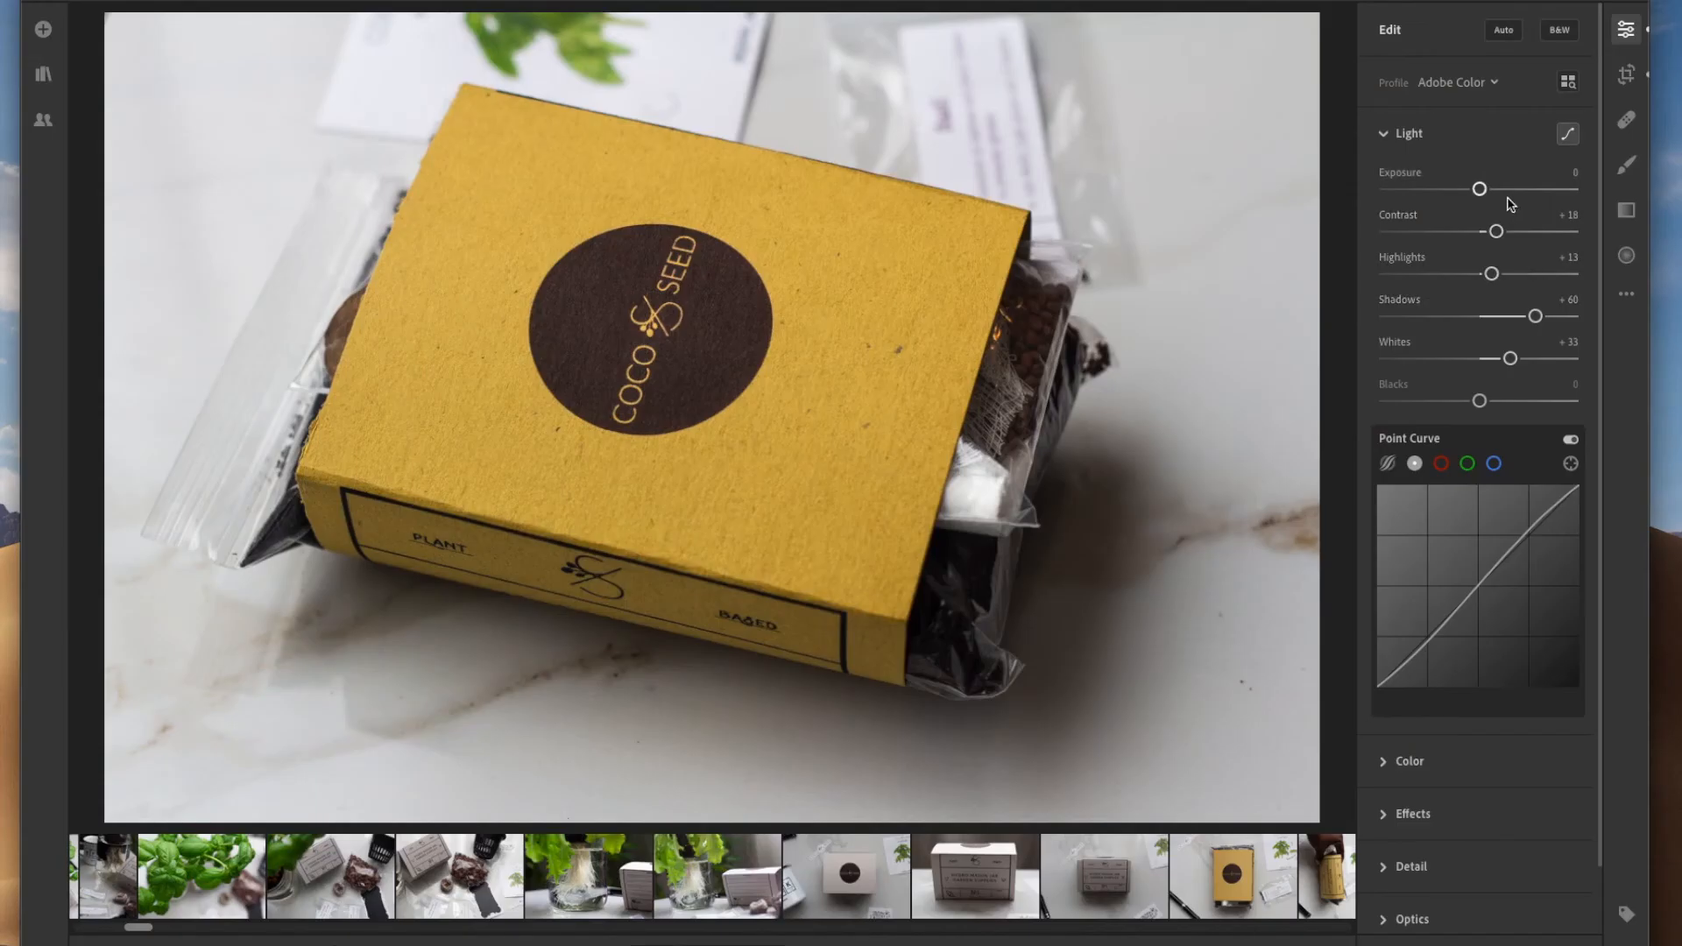
drag(1483, 189, 1490, 197)
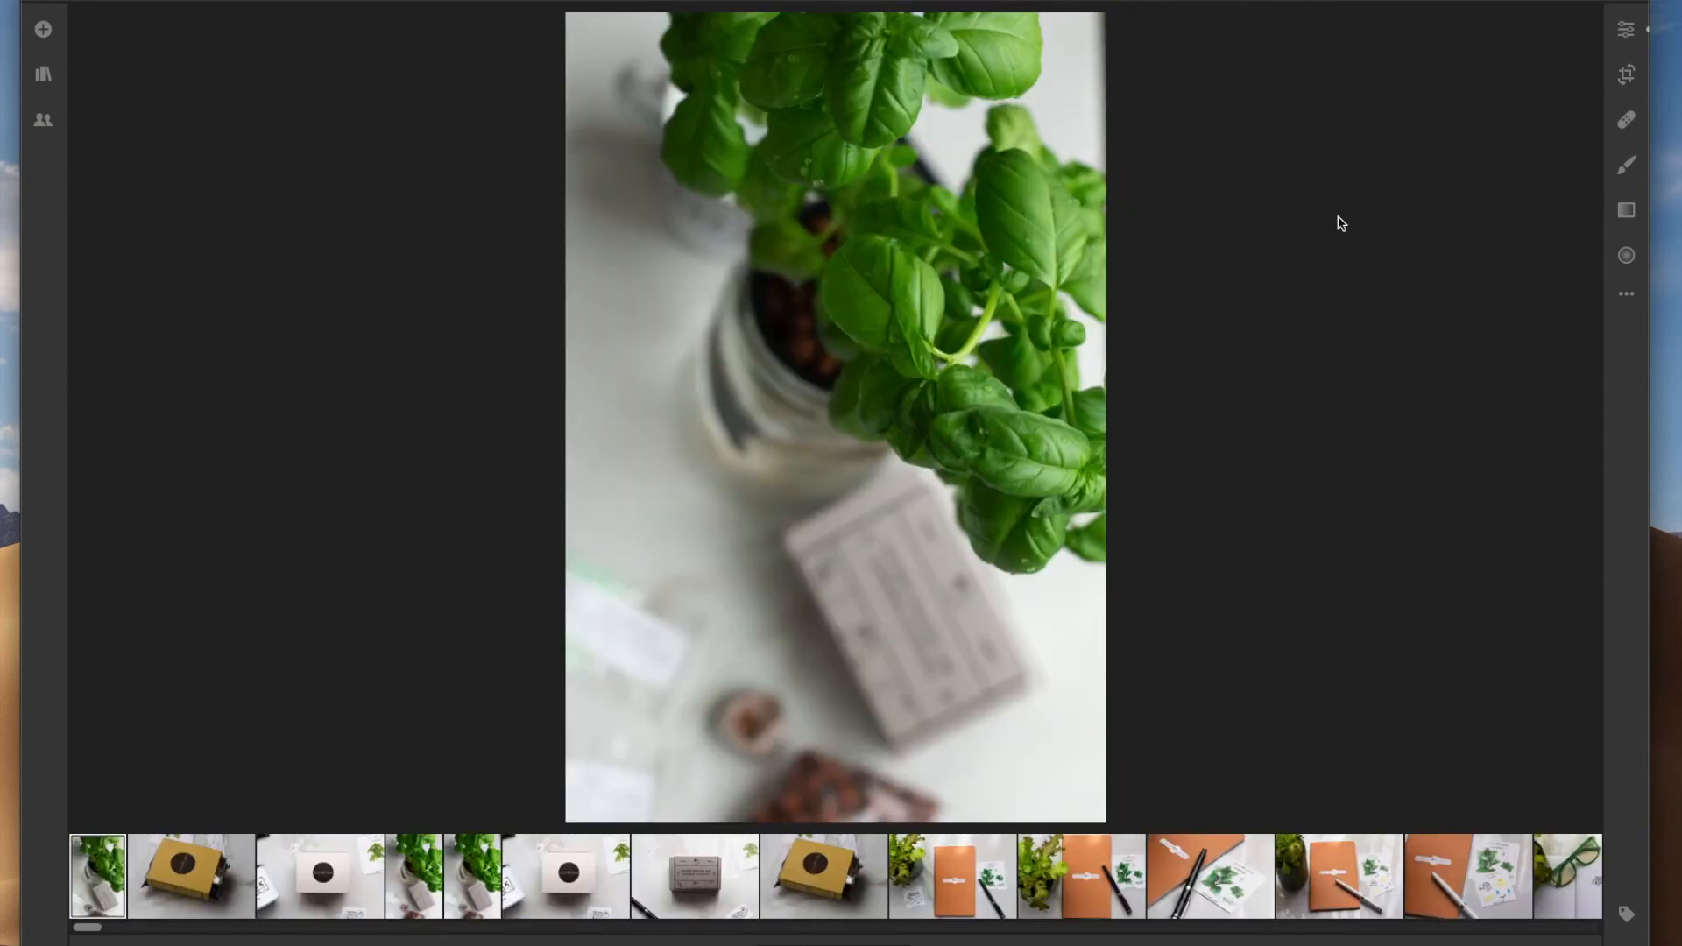
Adjust the tonal balance of the basil plant photo, and set its Vibrance to +18 and Saturation to +8
click(1621, 29)
click(1427, 135)
key(super+z)
drag(1480, 358, 1462, 400)
drag(1480, 317, 1486, 316)
drag(1480, 231, 1486, 188)
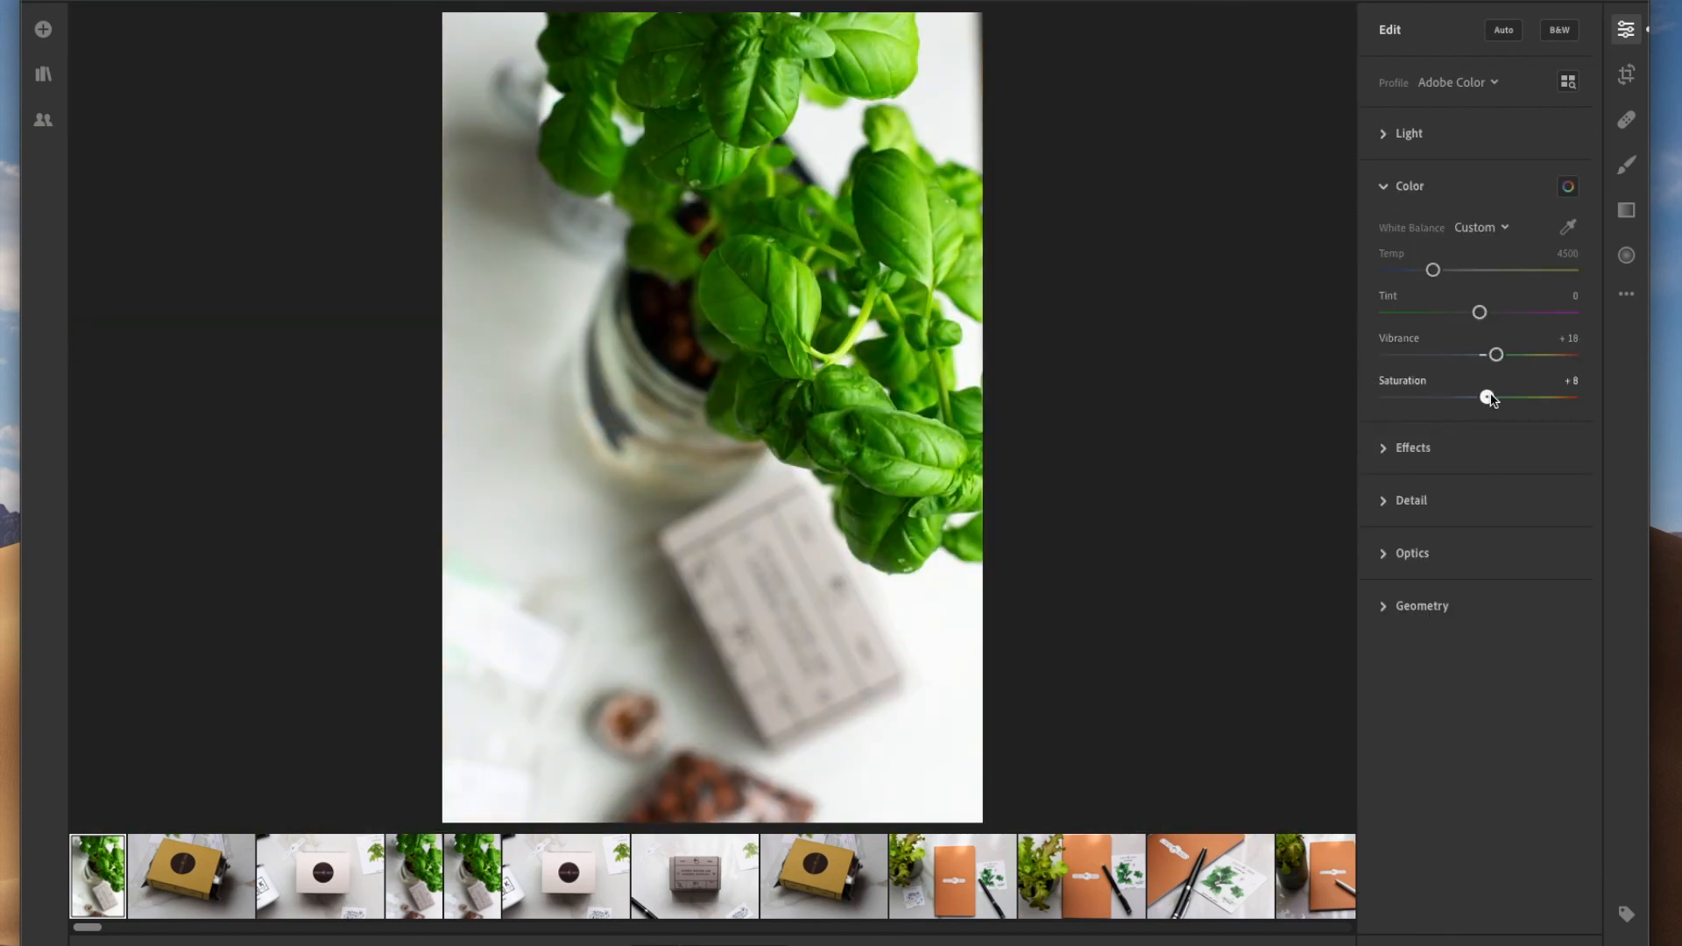
Heal a small spot on the large basil leaf with the Healing Brush in Heal mode and crop the photo slightly
click(1387, 136)
click(1383, 136)
click(1627, 120)
click(1438, 59)
click(1439, 118)
key(super+equal)
click(812, 570)
key(super+z)
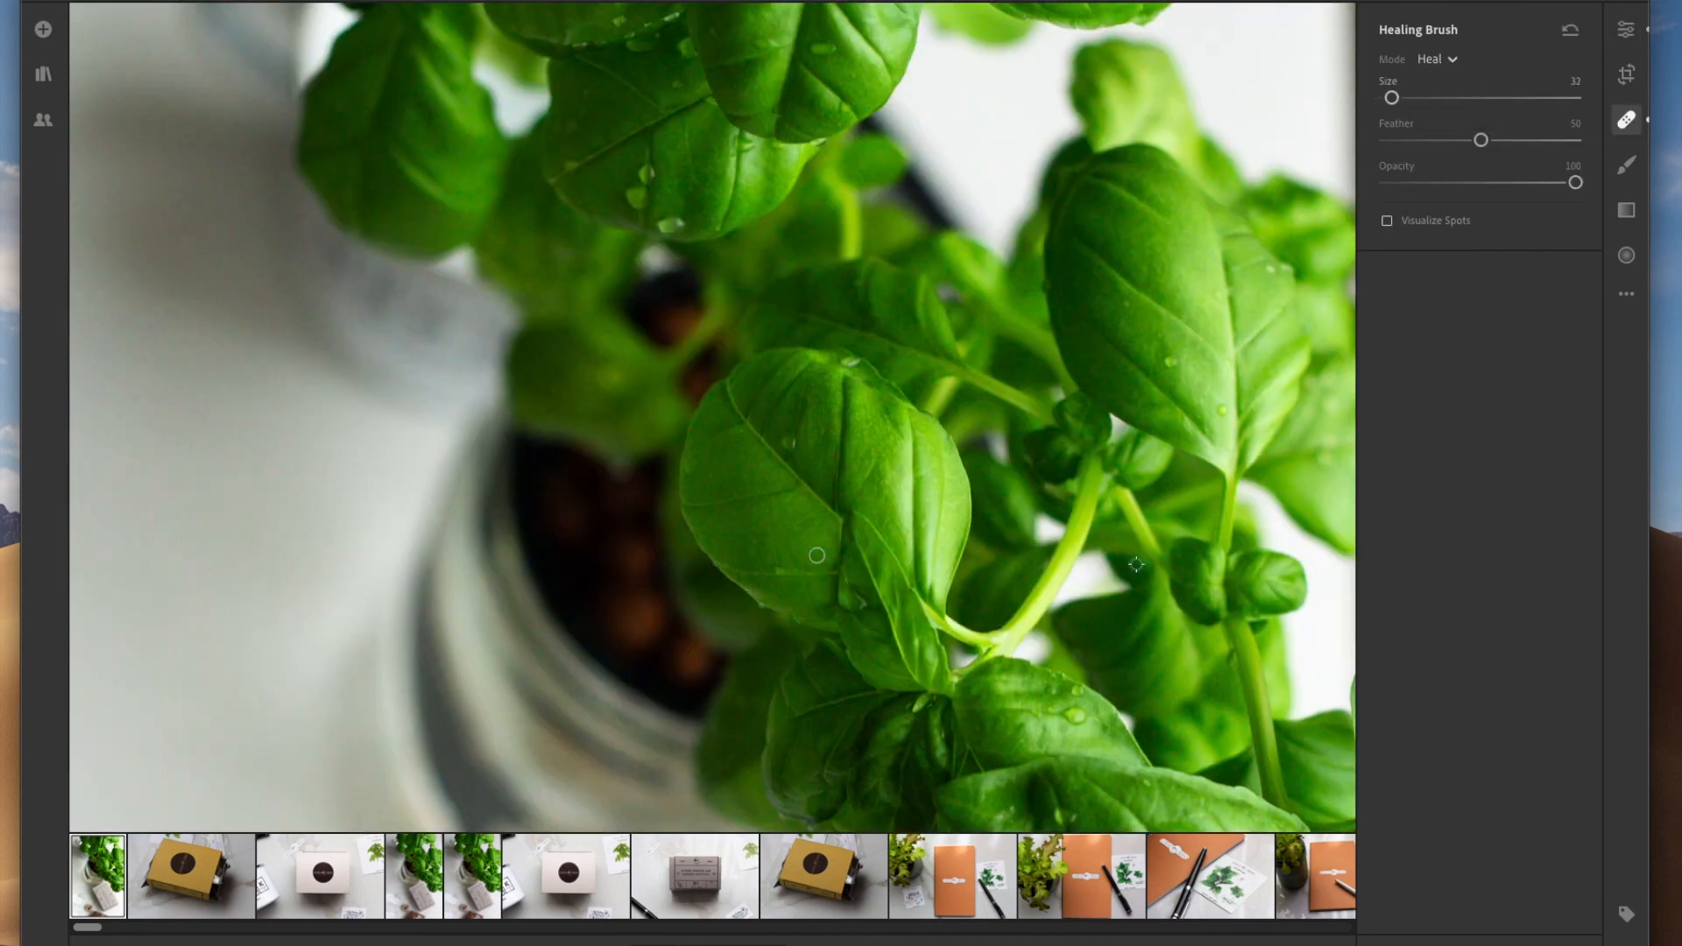
key(c)
key(c)
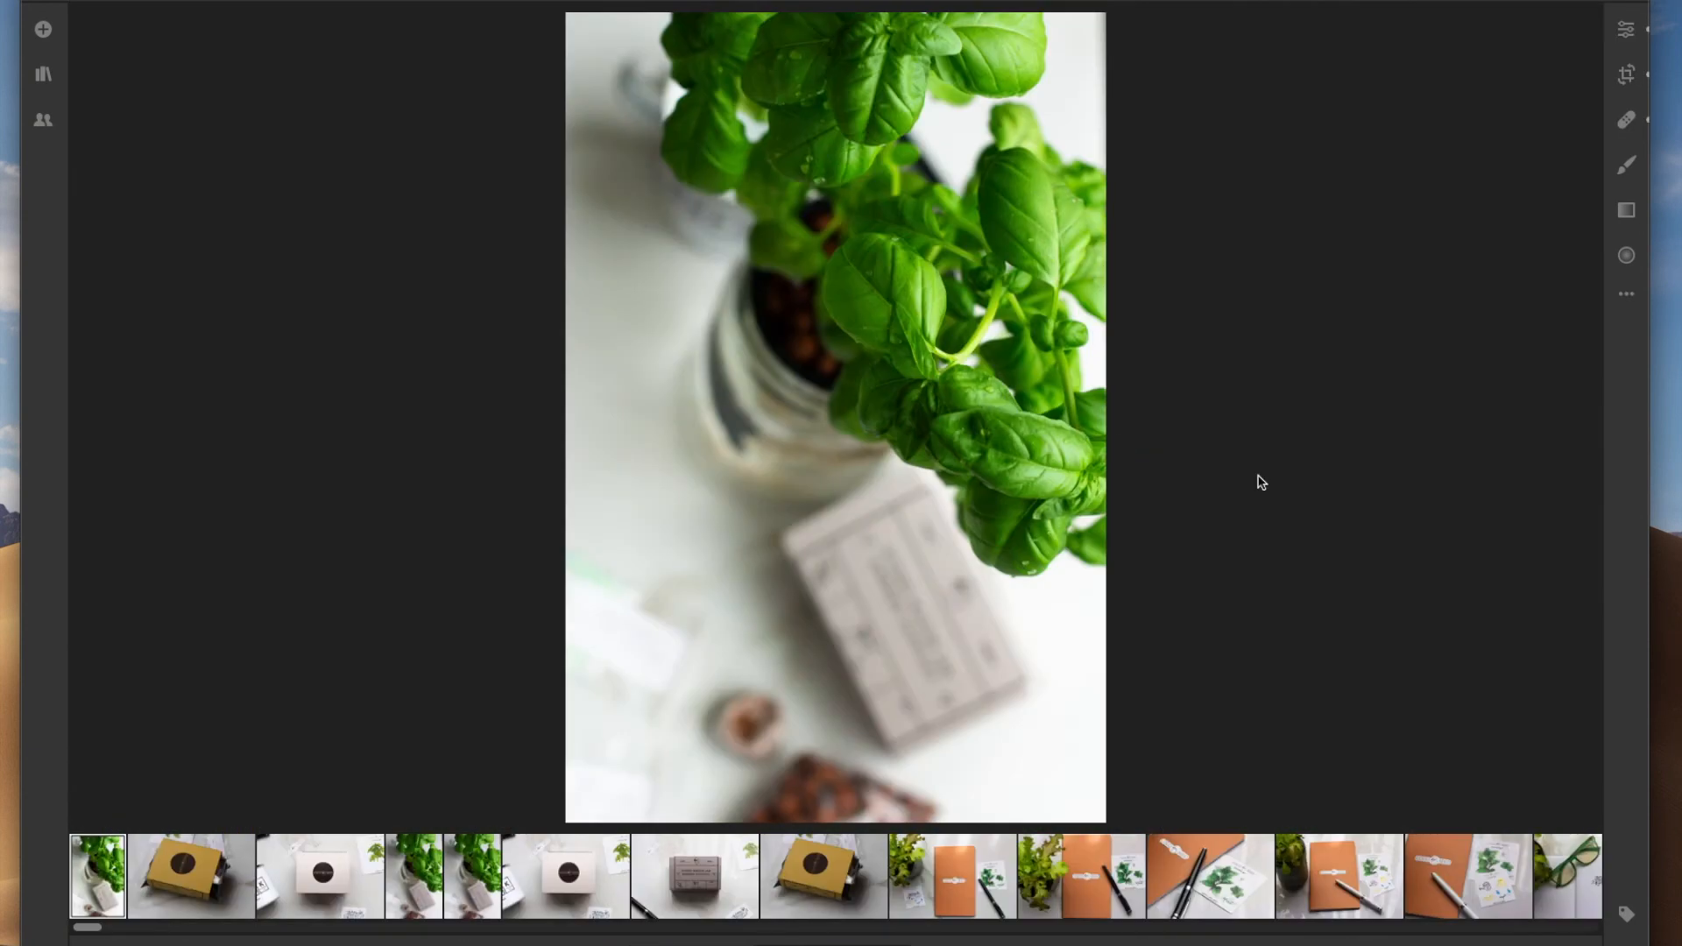